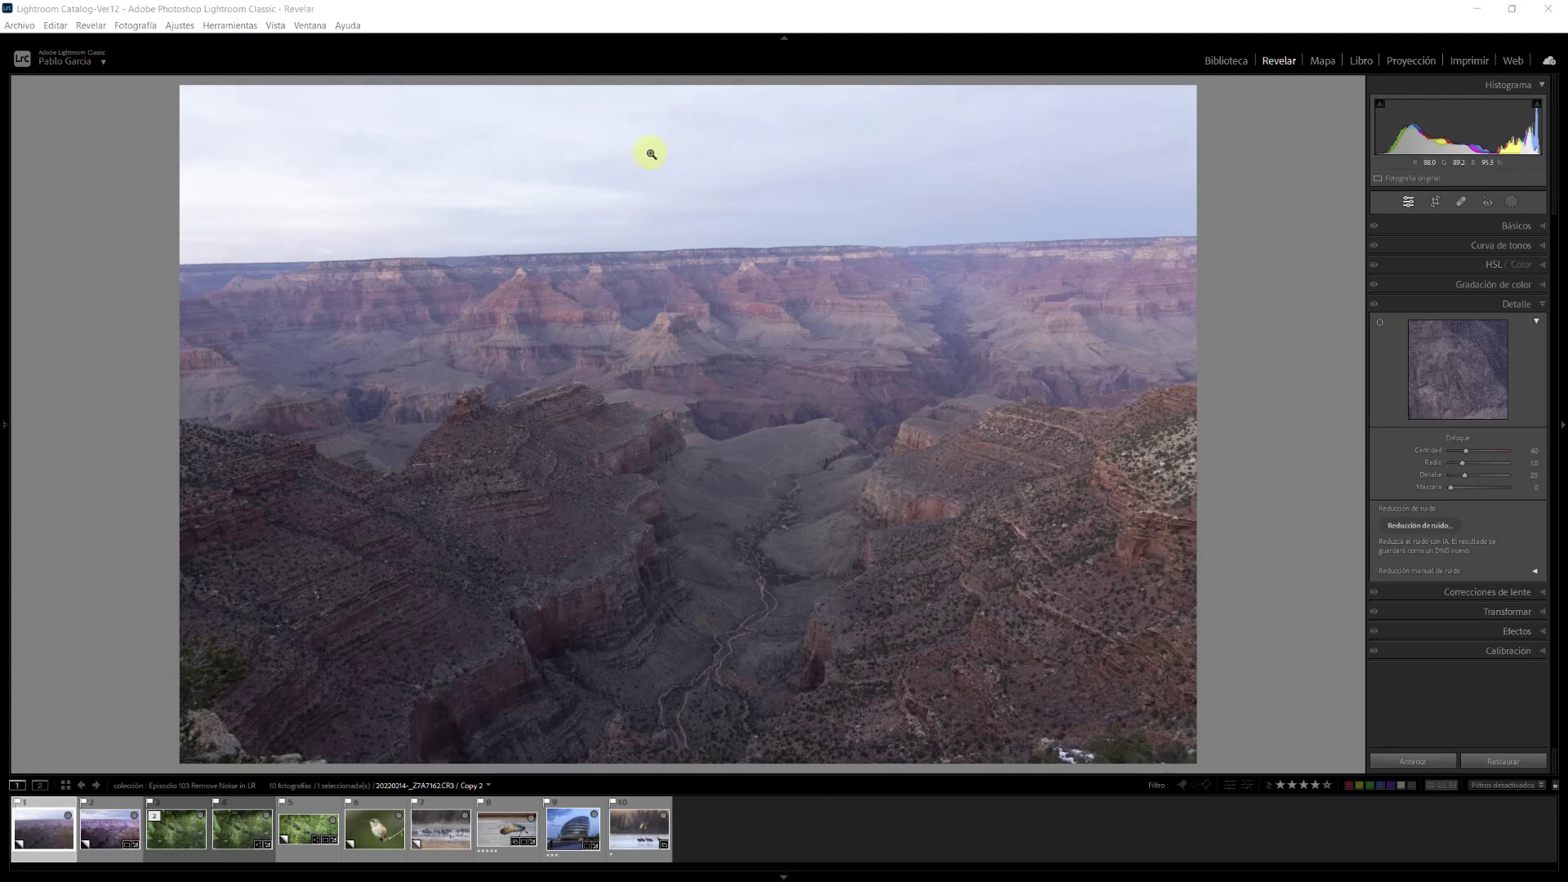
- Zoom the Grand Canyon raw photo to full size to inspect its noise
{"action": "left_click", "coordinate": [707, 213]}
{"action": "left_click_drag", "start_coordinate": [770, 375], "coordinate": [804, 393]}
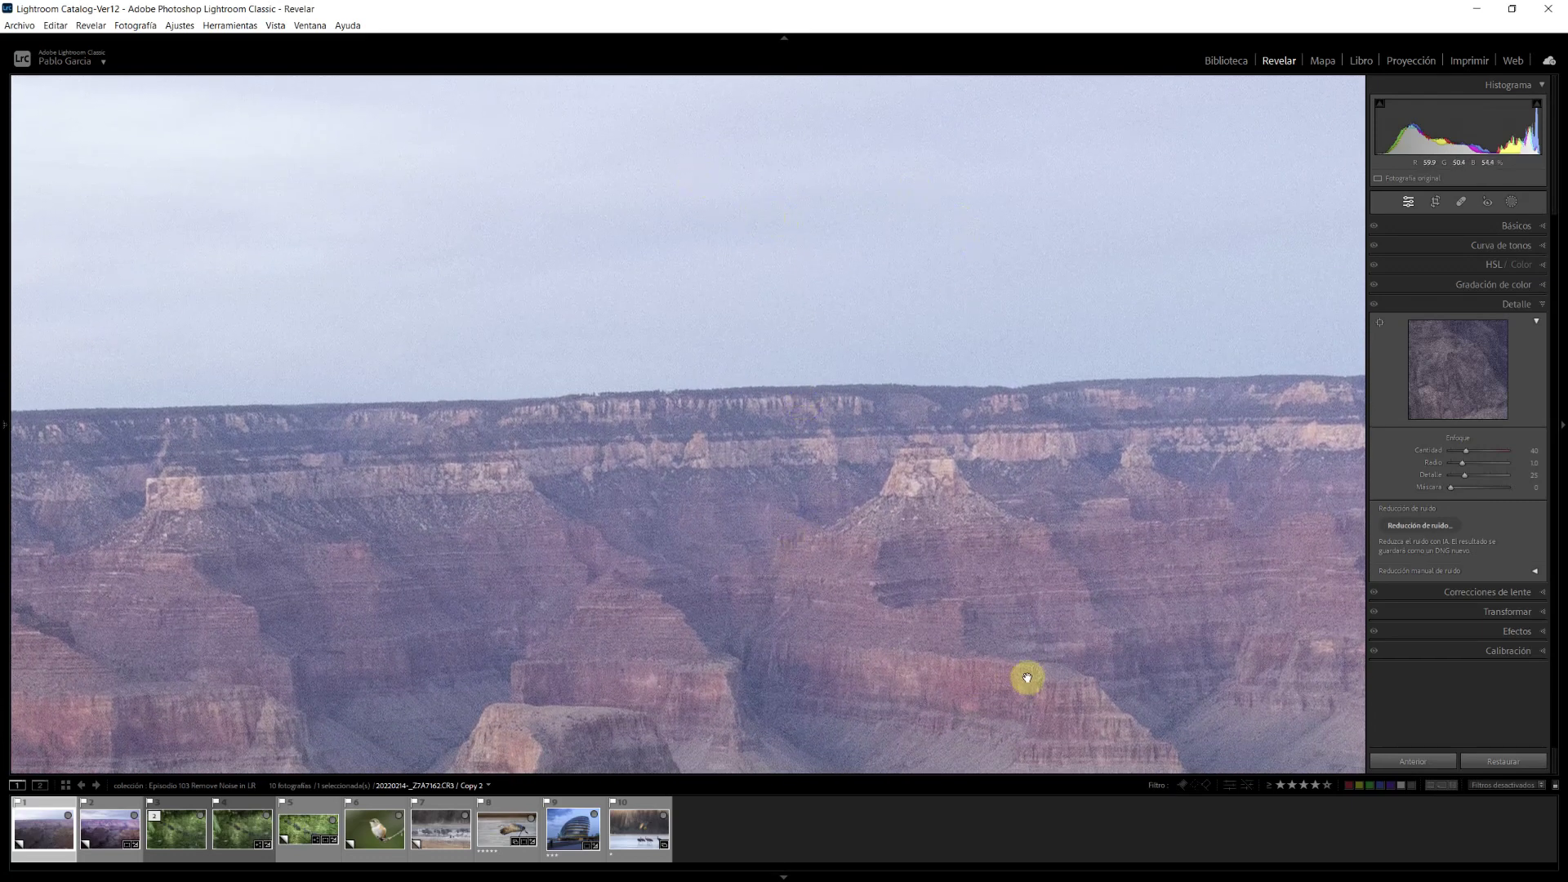
{"action": "left_click_drag", "start_coordinate": [768, 581], "coordinate": [732, 421]}
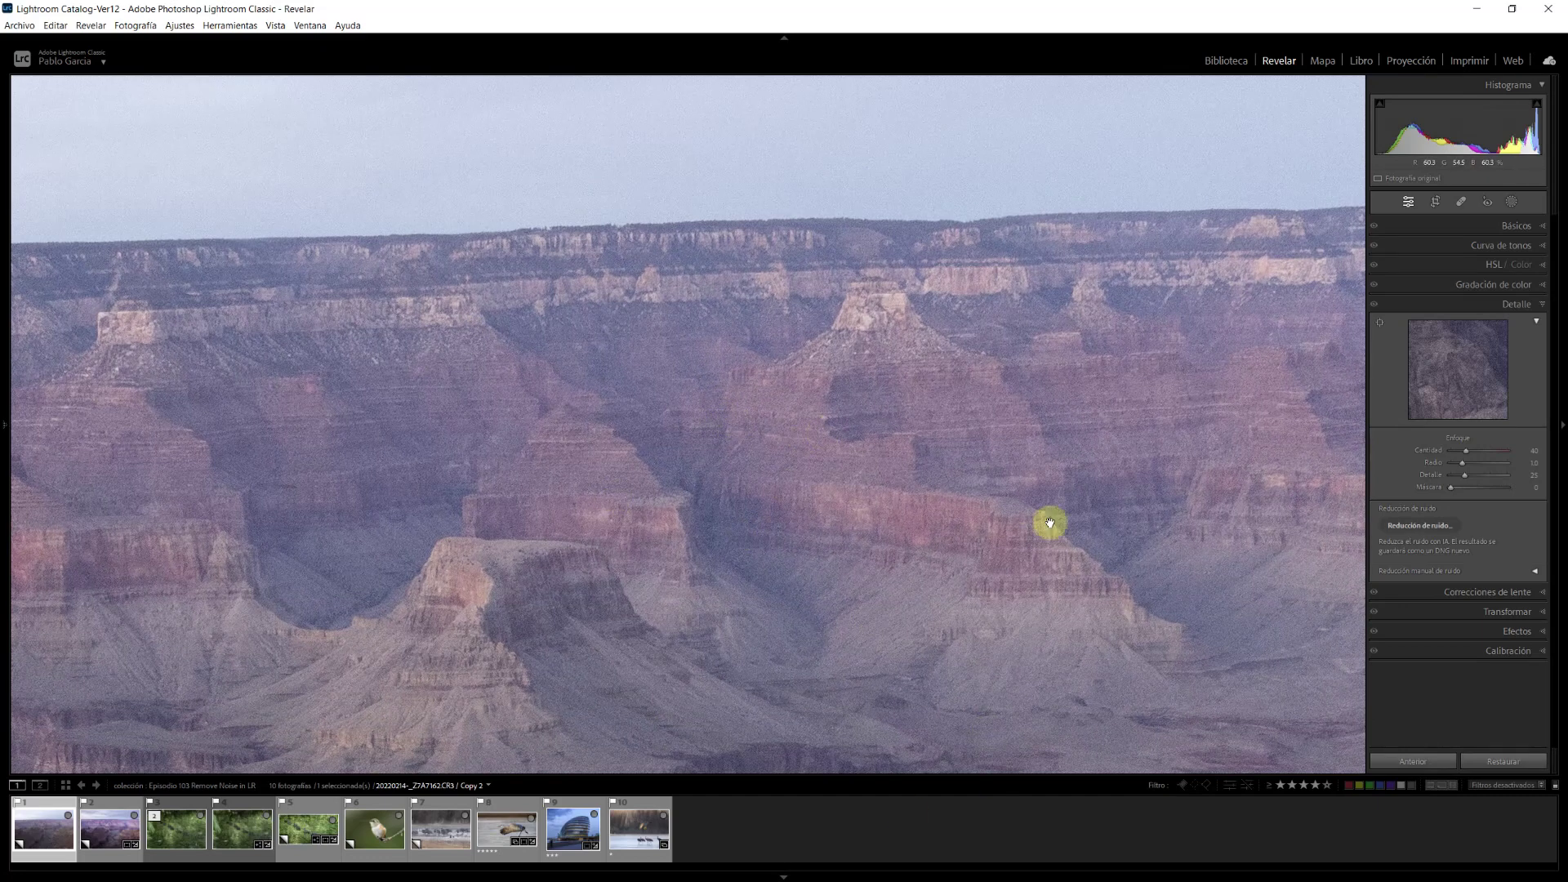
{"action": "left_click", "coordinate": [834, 495]}
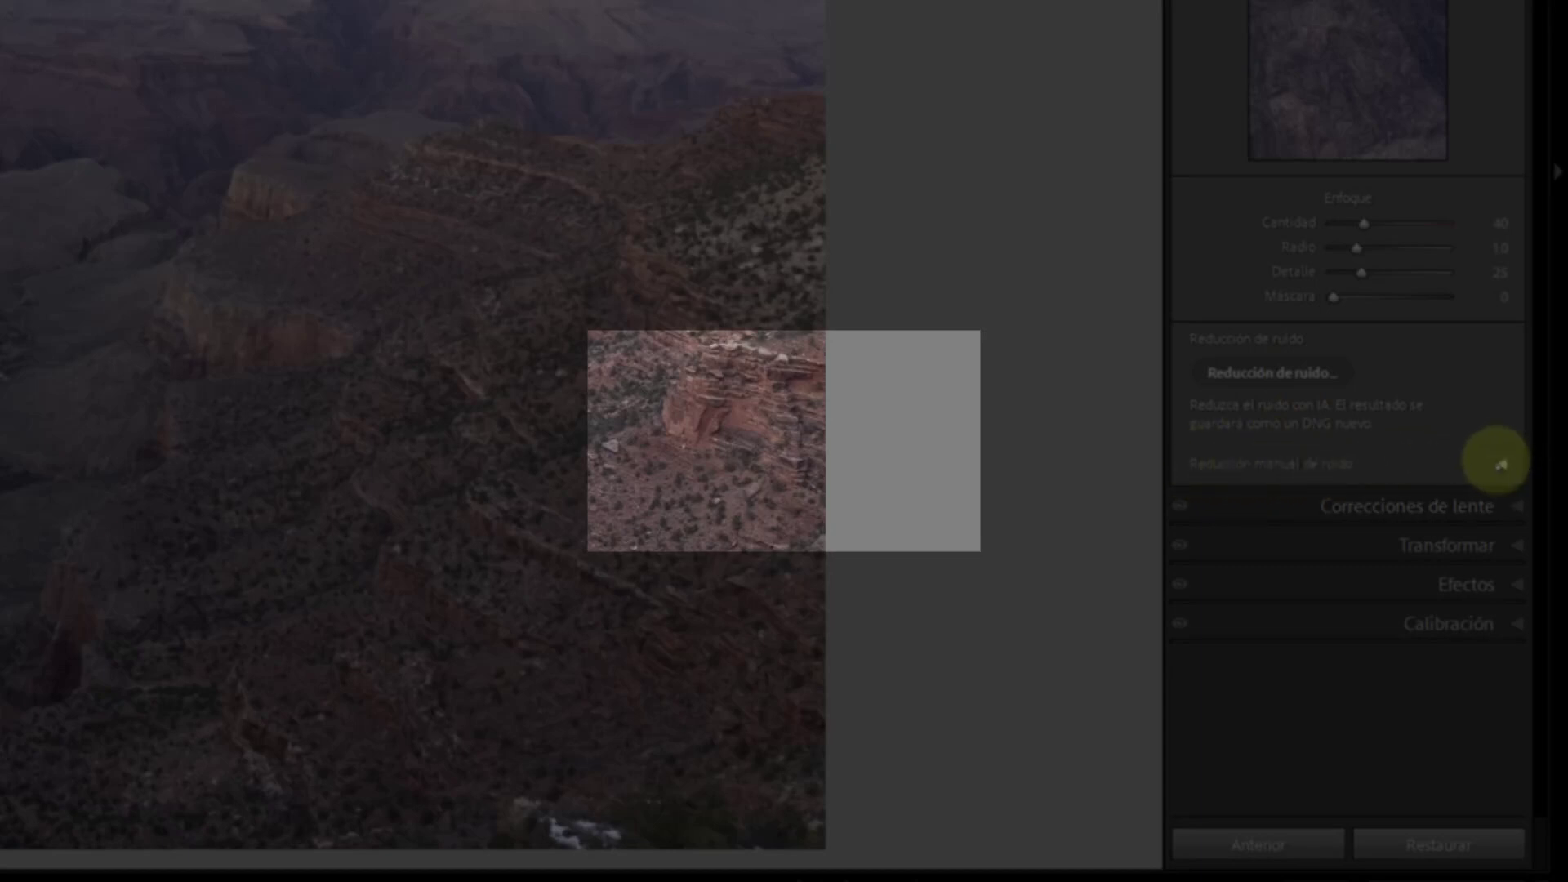
{"action": "left_click", "coordinate": [1500, 464]}
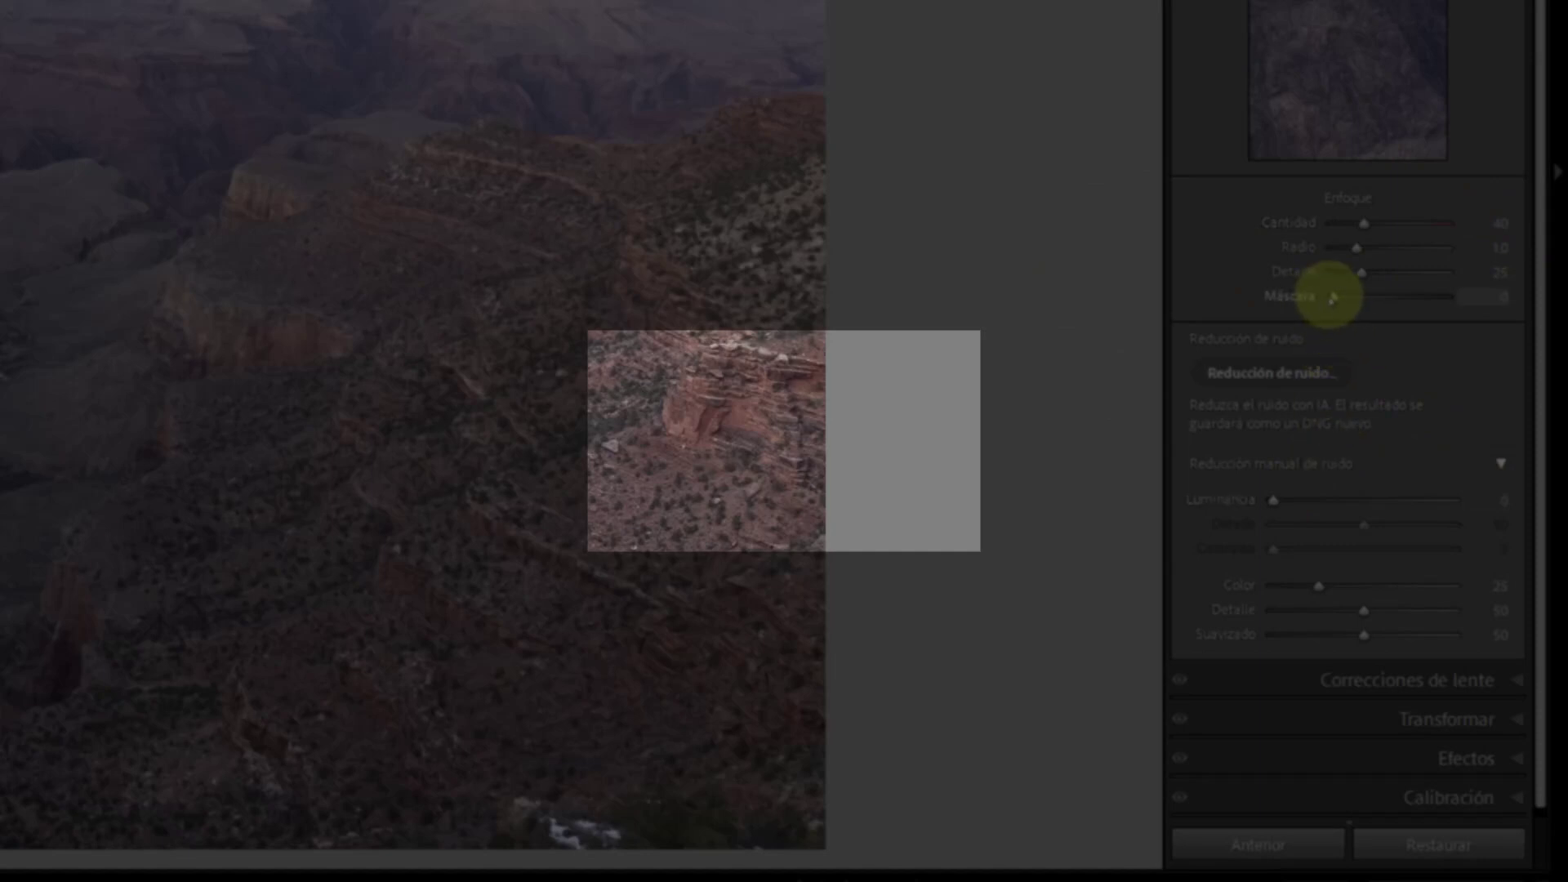
- Alt-drag Sharpening Masking to about 45 so only the canyon edges get sharpened
{"action": "left_click", "coordinate": [1333, 297], "text": "alt"}
{"action": "mouse_move", "coordinate": [1333, 297]}
{"action": "left_mouse_down"}
{"action": "mouse_move", "coordinate": [1372, 307]}
{"action": "mouse_move", "coordinate": [1476, 490]}
{"action": "left_mouse_up"}
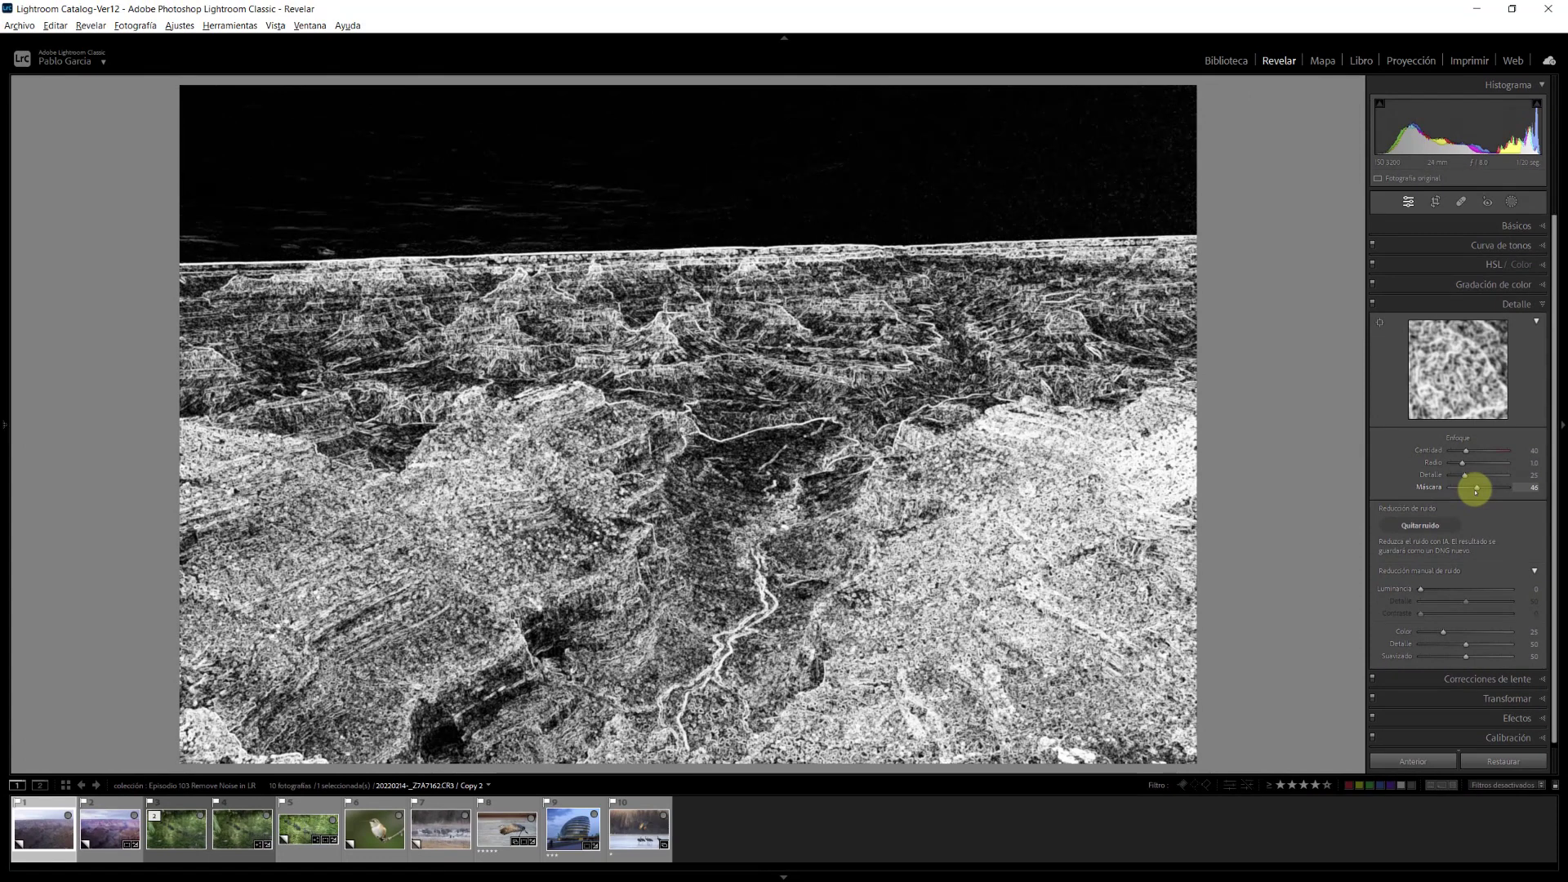
{"action": "mouse_move", "coordinate": [1477, 490]}
{"action": "left_mouse_down"}
{"action": "mouse_move", "coordinate": [1432, 487]}
{"action": "mouse_move", "coordinate": [1476, 490]}
{"action": "left_mouse_up"}
{"action": "left_click_drag", "start_coordinate": [1476, 489], "coordinate": [1476, 492]}
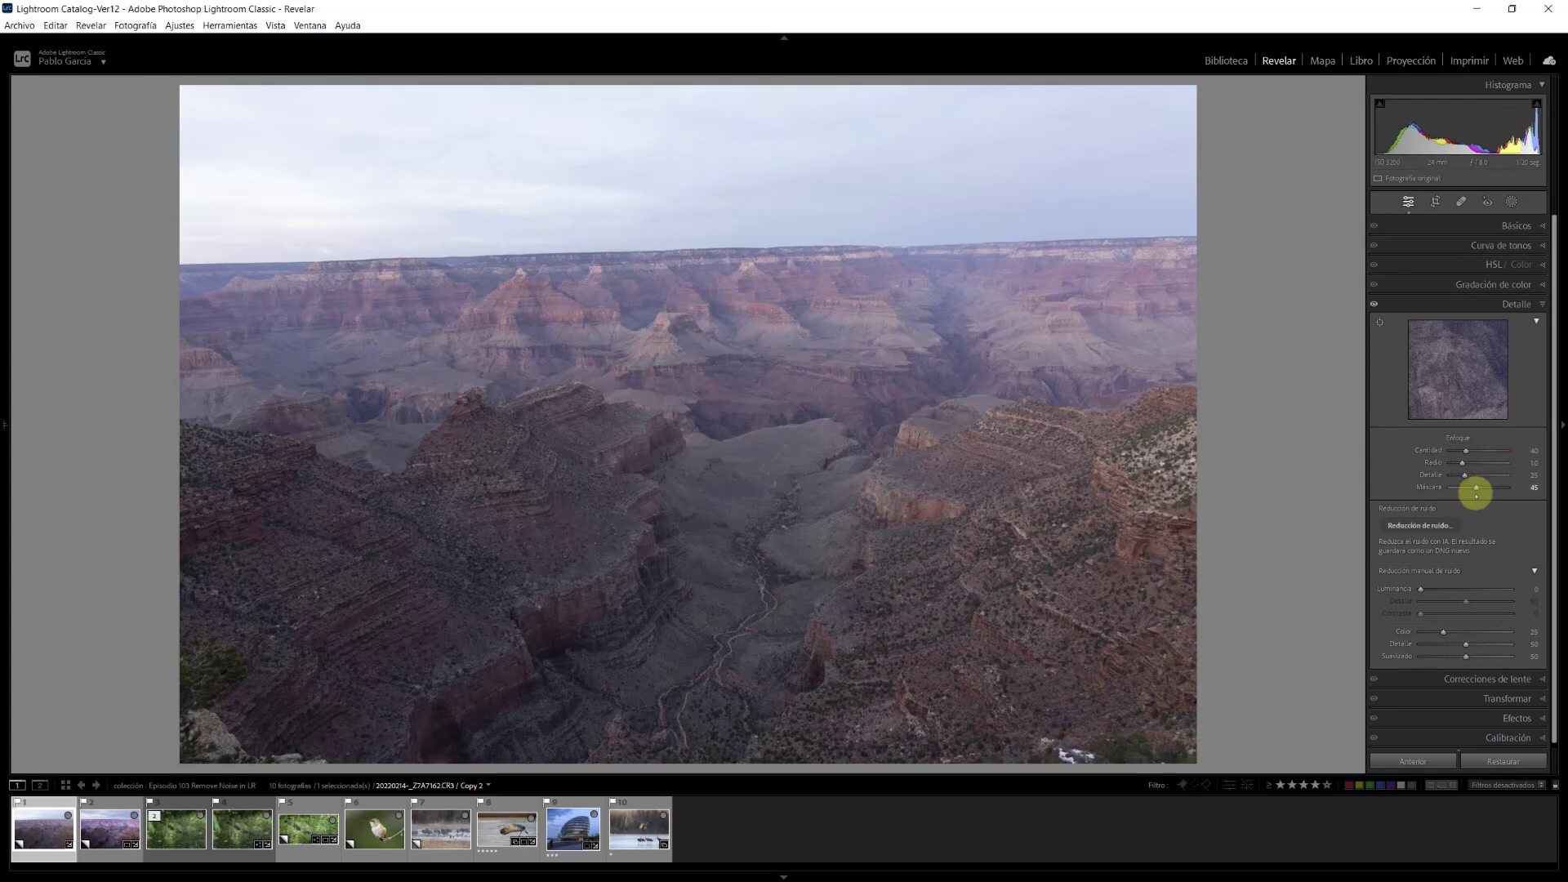
- Zoom to 1:1 on the canyon and pan to frame the rim and sky
{"action": "left_click", "coordinate": [784, 248]}
{"action": "left_click_drag", "start_coordinate": [791, 340], "coordinate": [824, 467]}
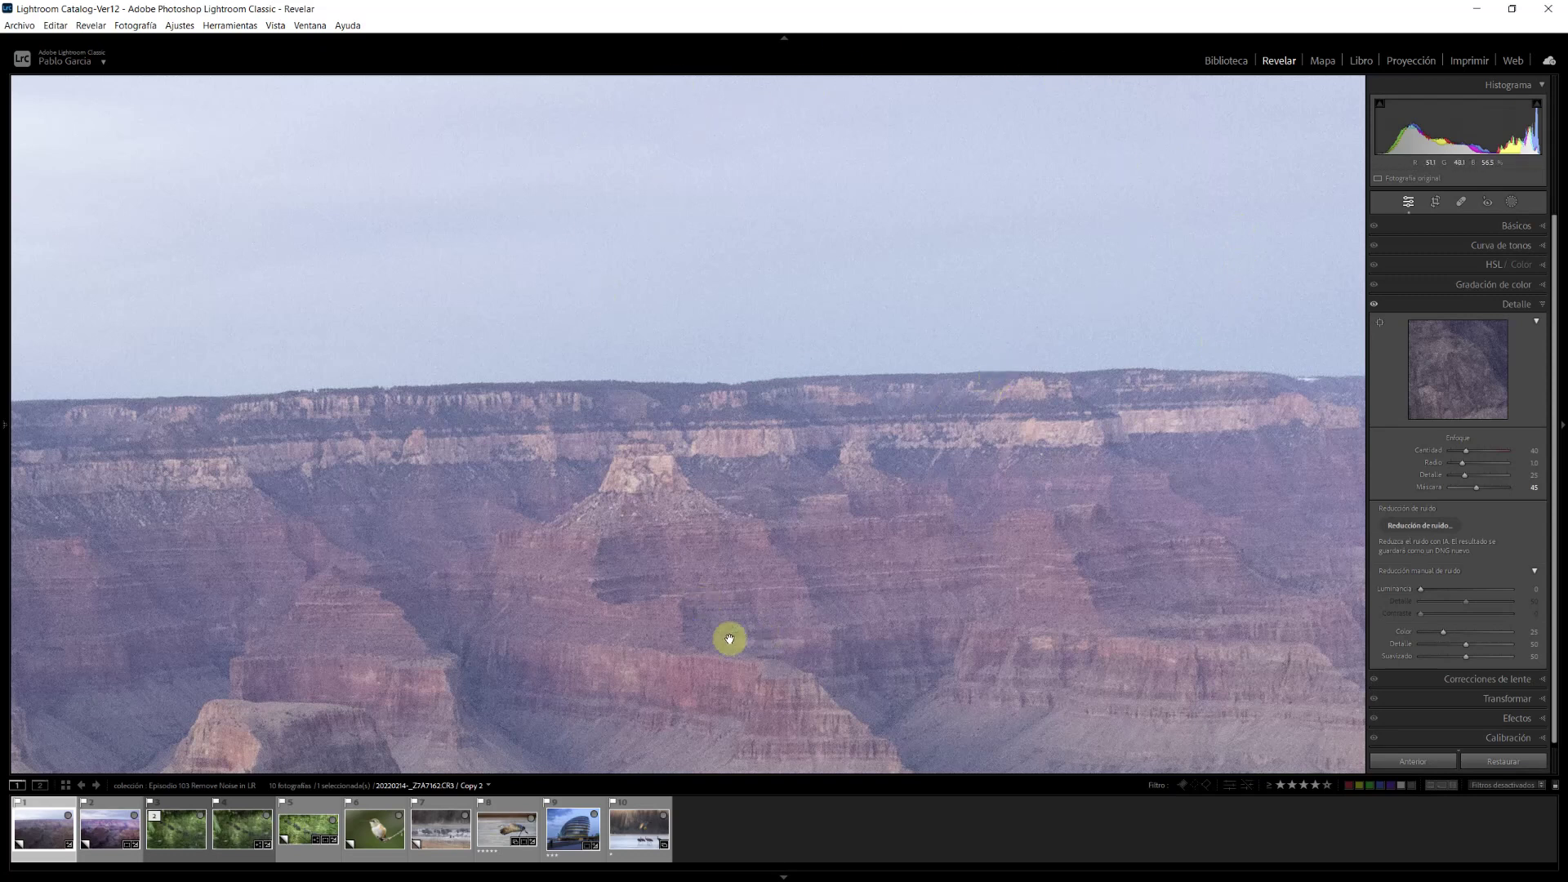
{"action": "left_click_drag", "start_coordinate": [729, 640], "coordinate": [722, 584]}
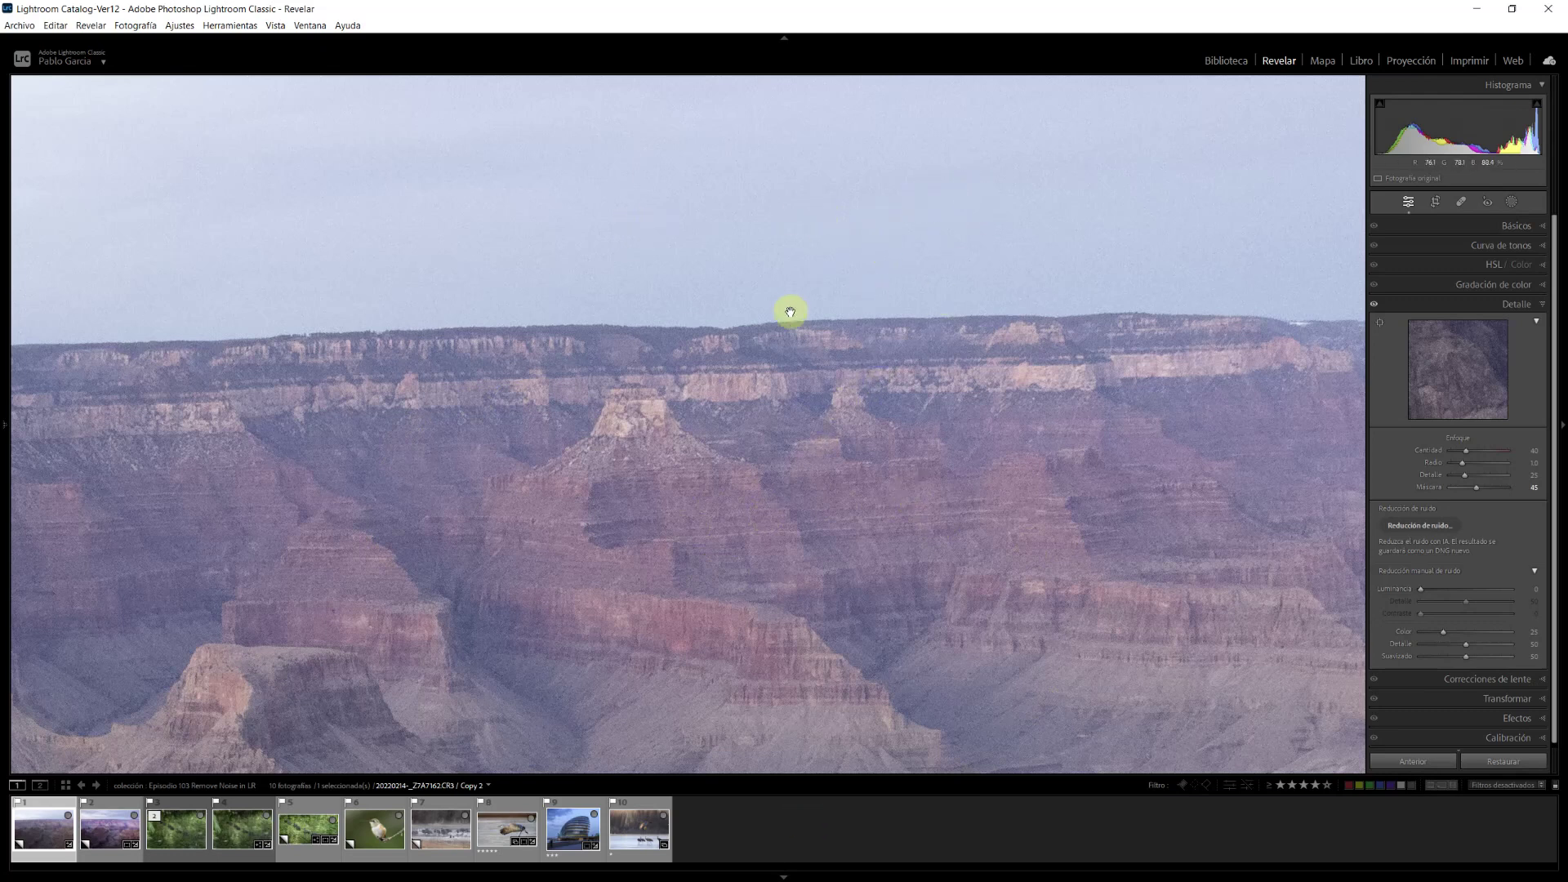
{"action": "left_click_drag", "start_coordinate": [812, 433], "coordinate": [781, 460]}
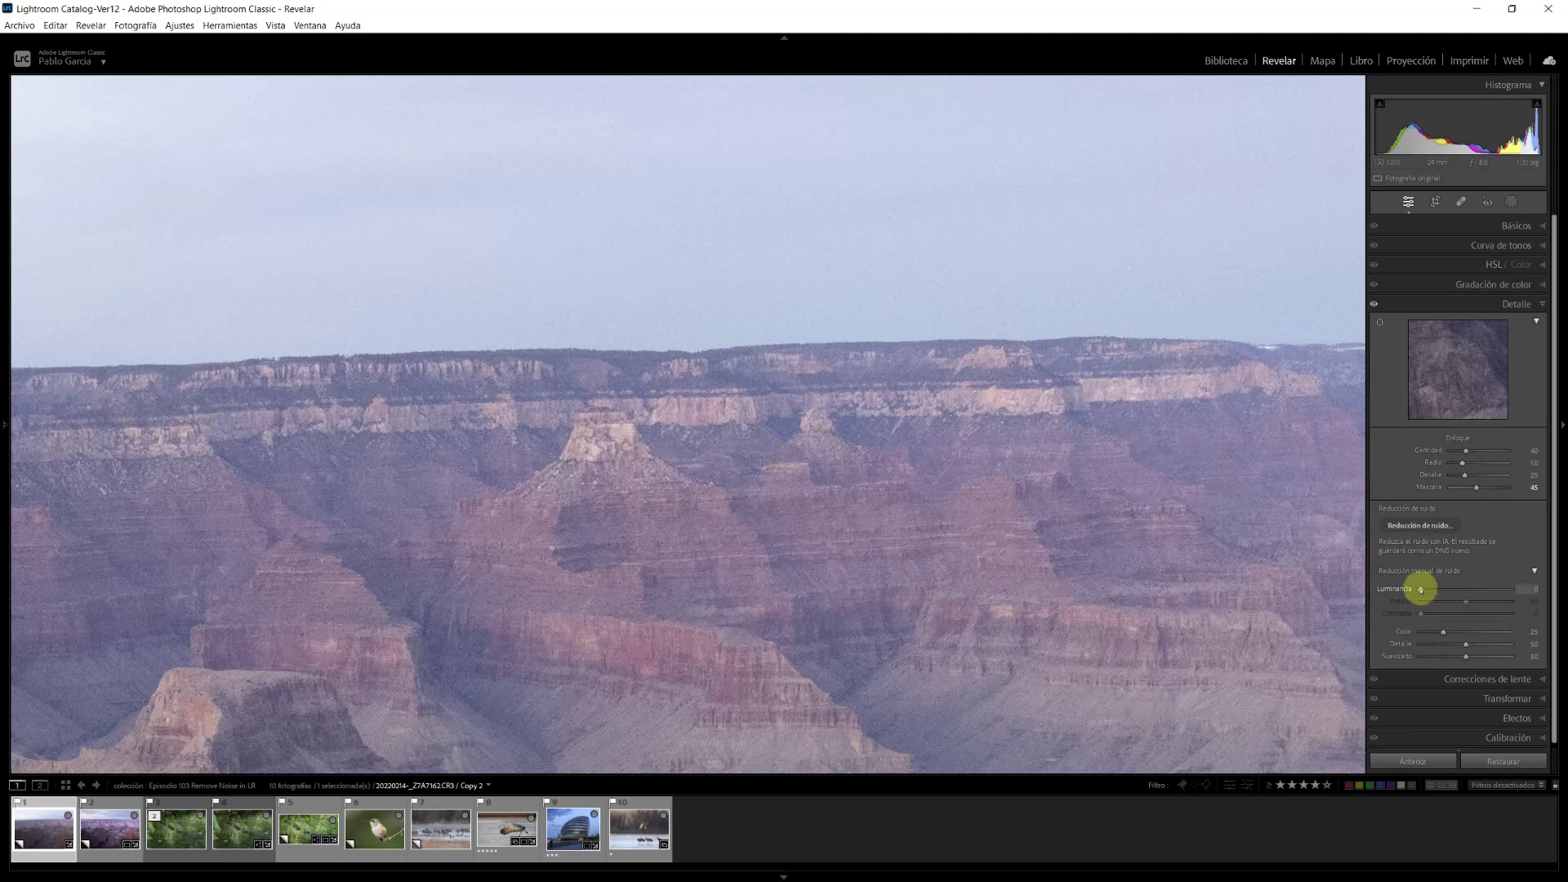
- Test Luminance noise reduction from maximum to zero, then settle at 37 using the Alt grayscale preview
{"action": "left_click_drag", "start_coordinate": [1421, 589], "coordinate": [1521, 589]}
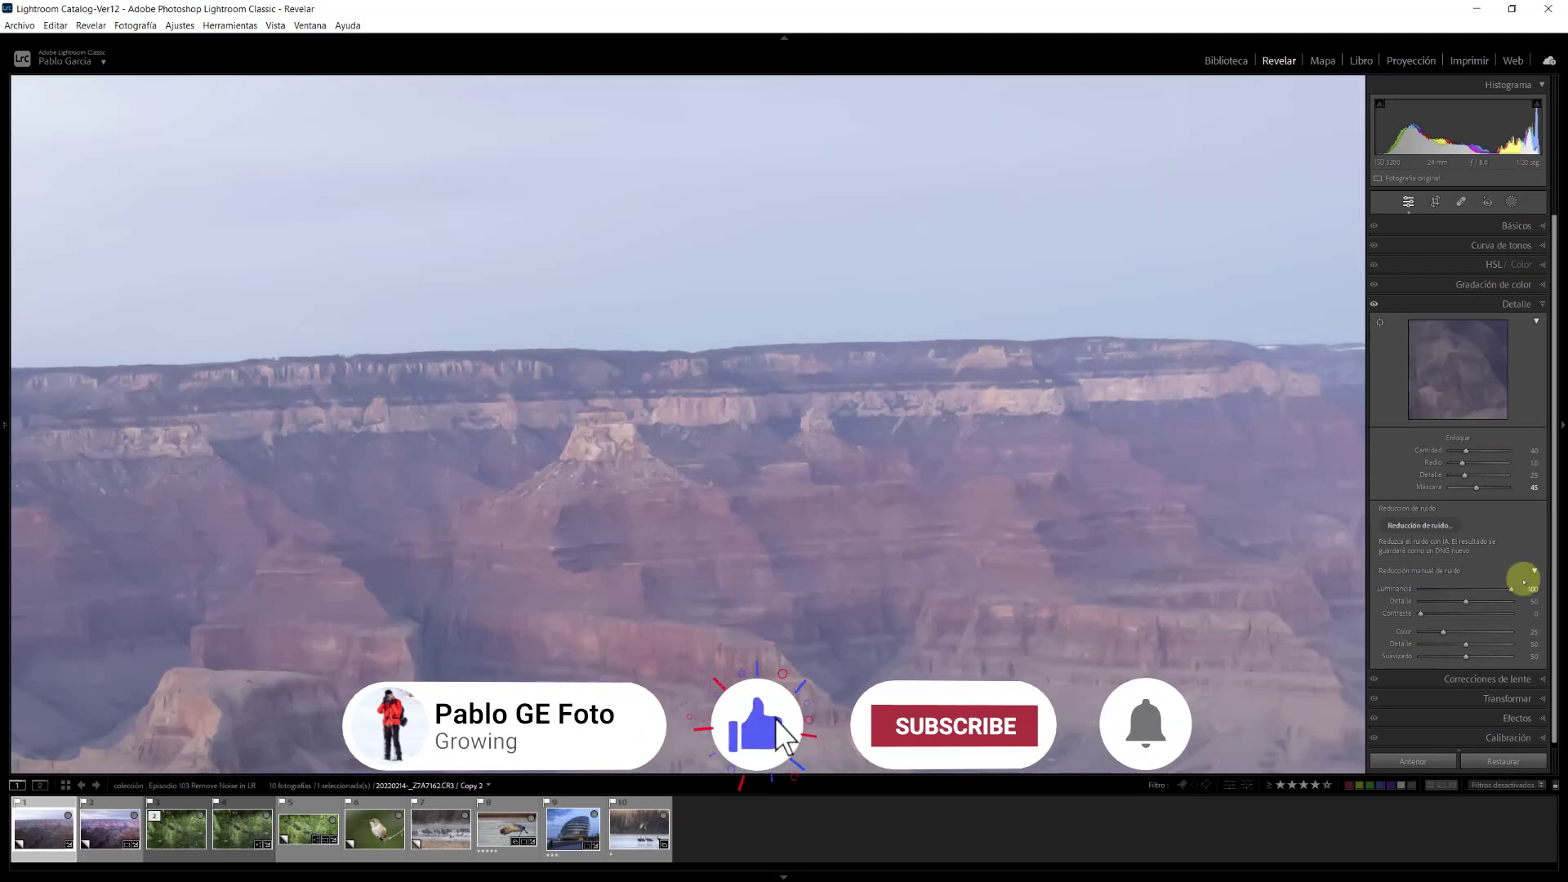
{"action": "left_click_drag", "start_coordinate": [1509, 589], "coordinate": [1421, 589]}
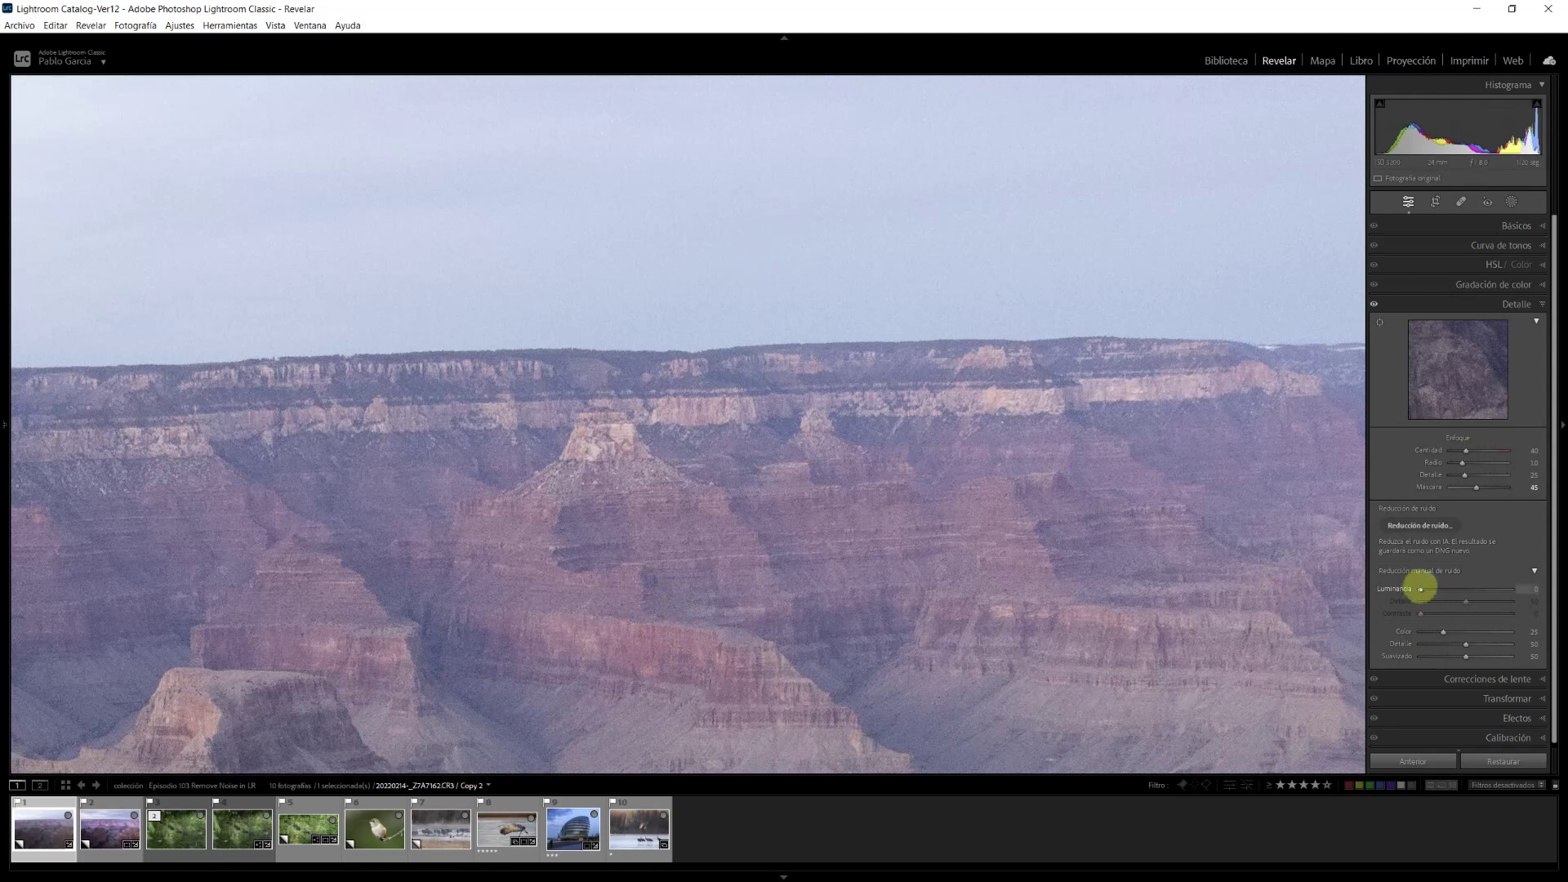
{"action": "mouse_move", "coordinate": [1421, 589]}
{"action": "left_mouse_down"}
{"action": "mouse_move", "coordinate": [1484, 592]}
{"action": "mouse_move", "coordinate": [1451, 595]}
{"action": "left_mouse_up"}
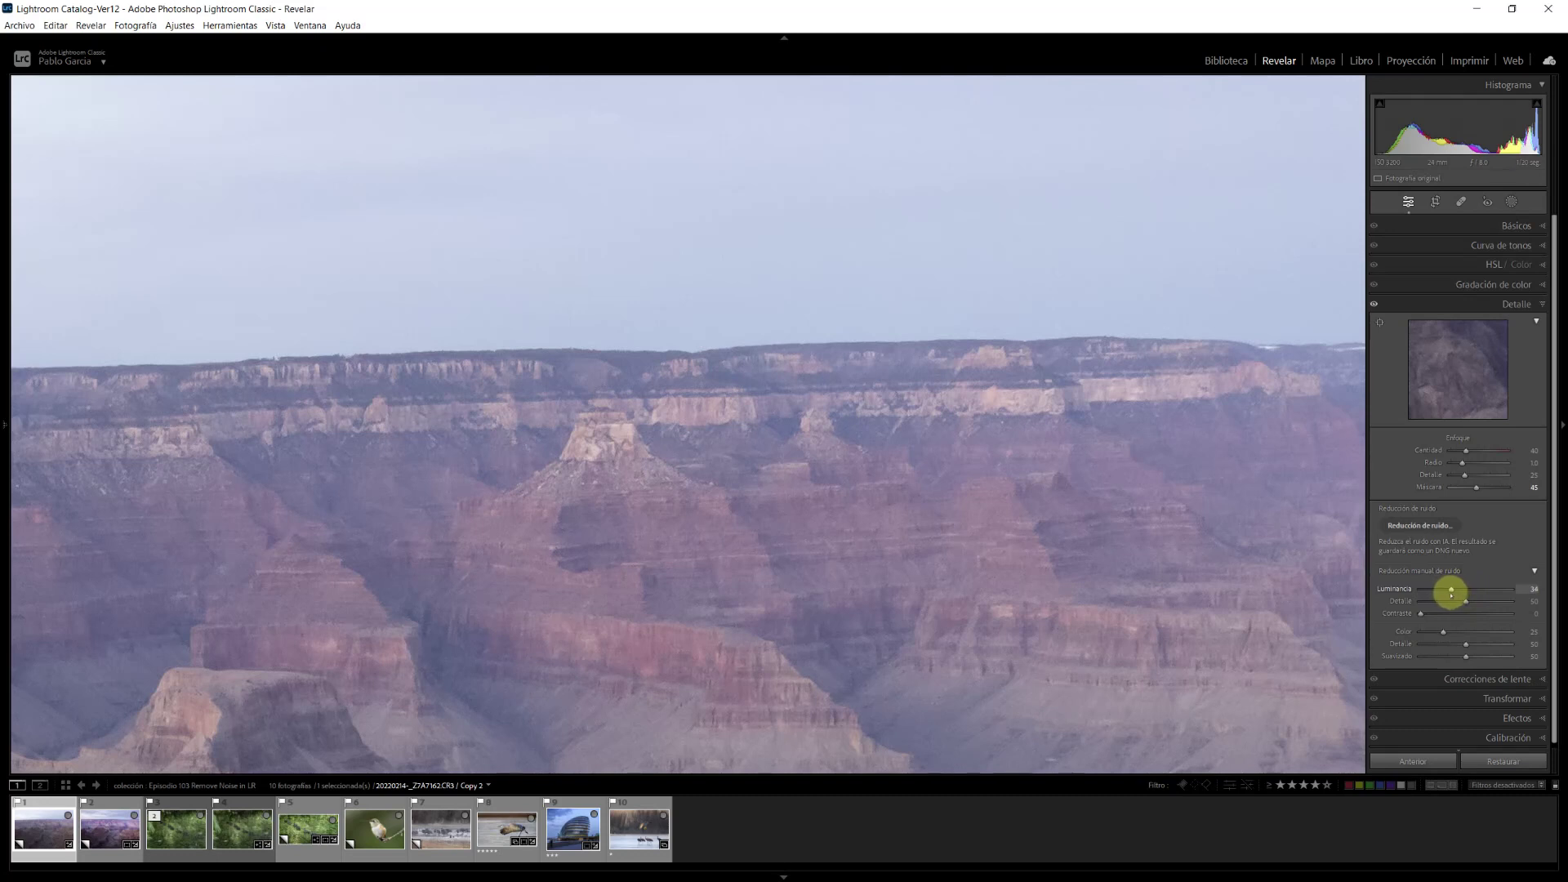
{"action": "left_click_drag", "start_coordinate": [1451, 592], "coordinate": [1450, 590]}
{"action": "key", "text": "alt"}
{"action": "left_click", "coordinate": [1449, 590], "text": "alt"}
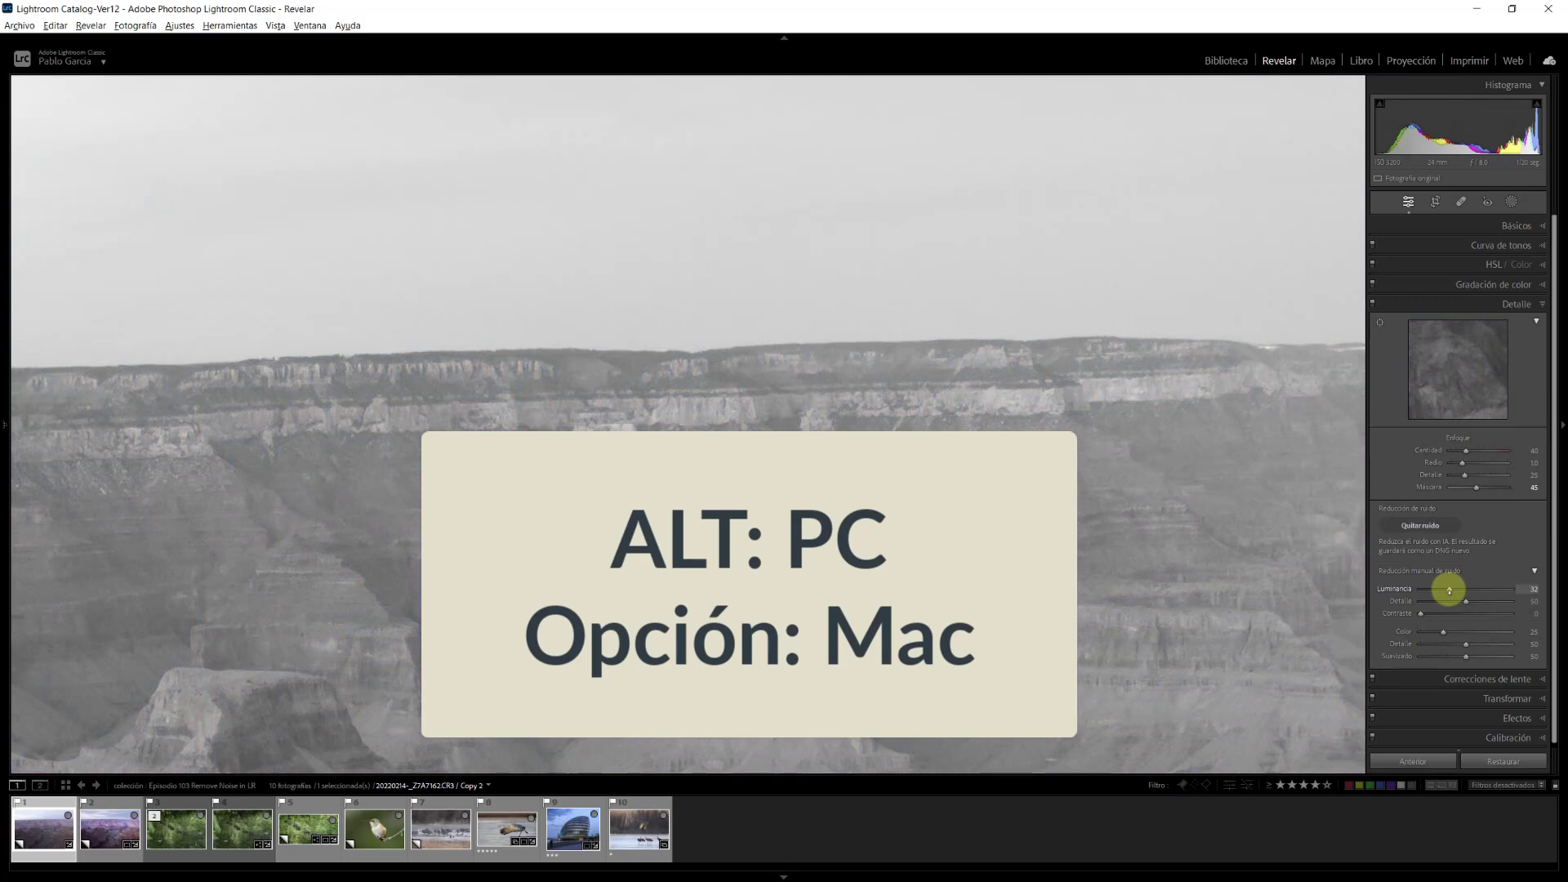
{"action": "left_click_drag", "start_coordinate": [1449, 589], "coordinate": [1454, 594]}
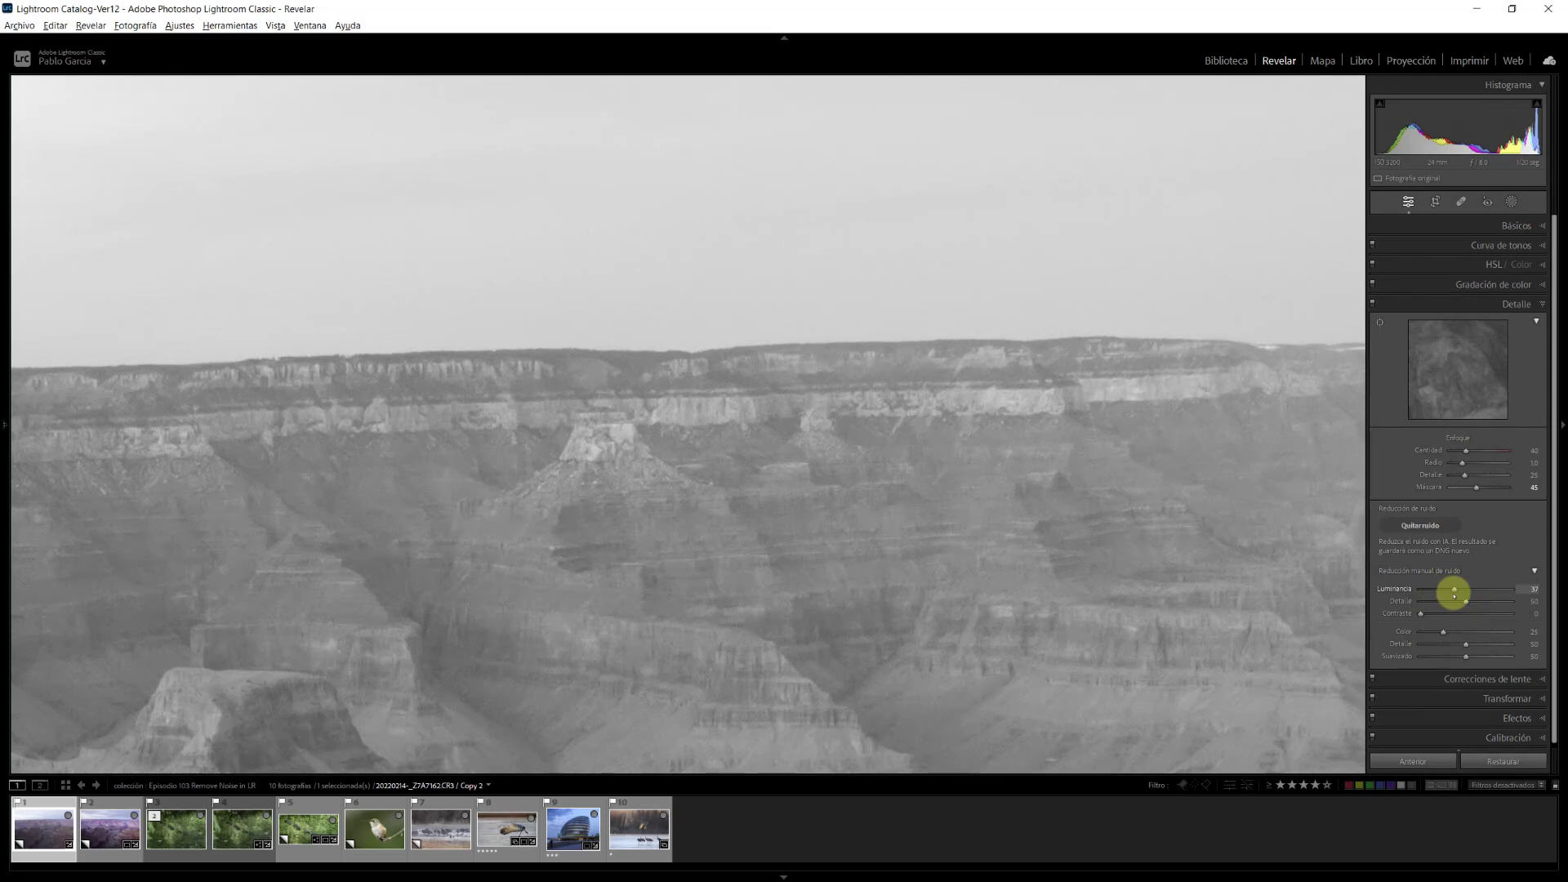
{"action": "left_click_drag", "start_coordinate": [1455, 594], "coordinate": [1455, 592]}
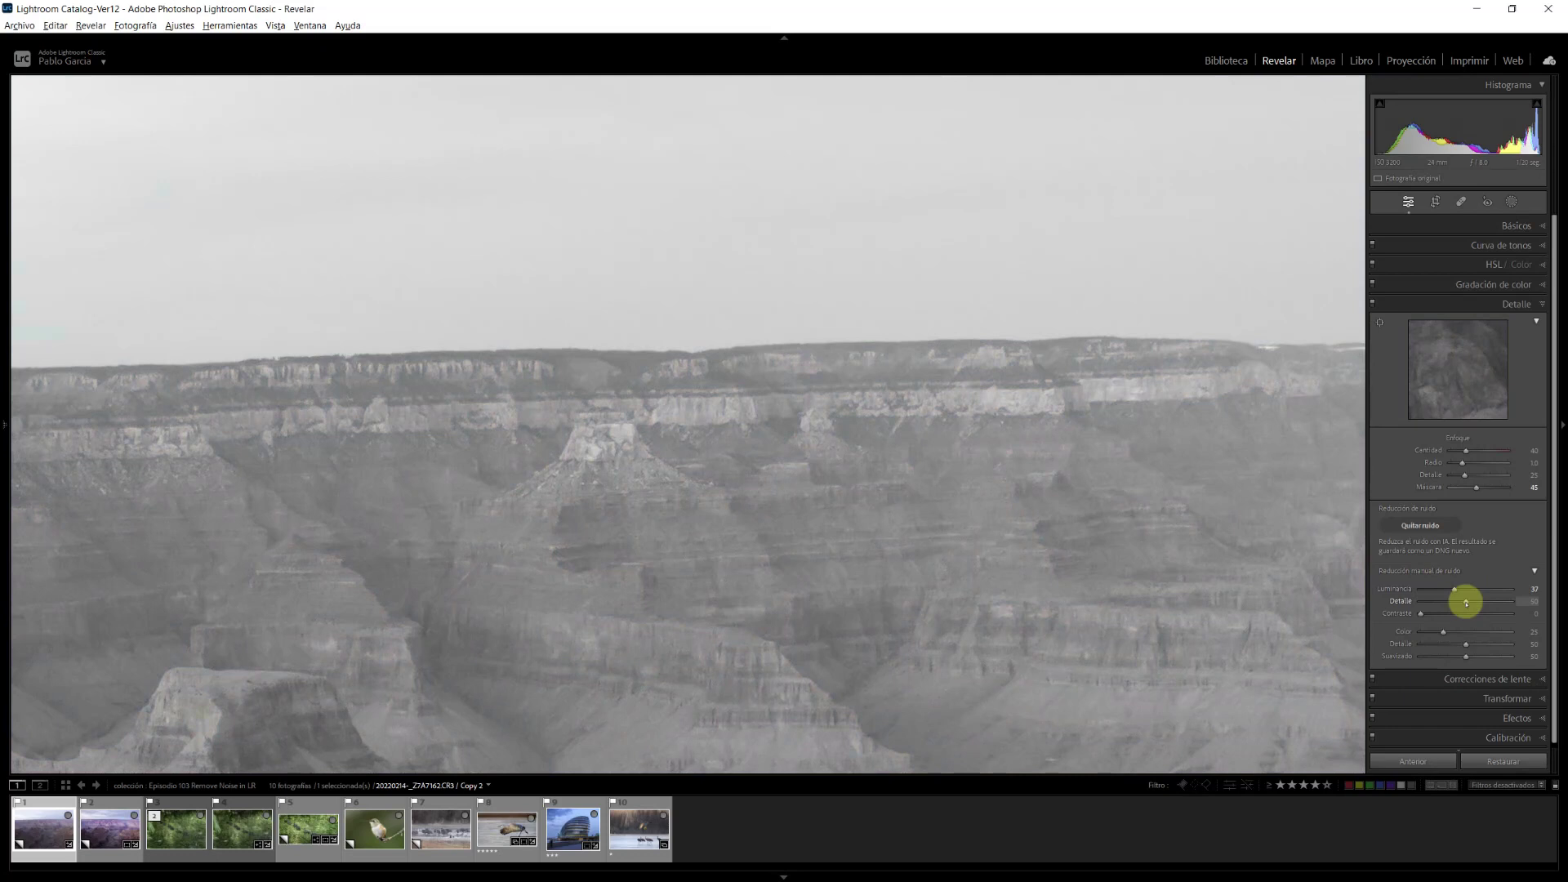
- Raise luminance noise Detail to 64 and set noise Contrast to 26 with the Alt preview
{"action": "mouse_move", "coordinate": [1466, 603]}
{"action": "left_mouse_down"}
{"action": "mouse_move", "coordinate": [1516, 603]}
{"action": "mouse_move", "coordinate": [1460, 611]}
{"action": "left_mouse_up"}
{"action": "left_click_drag", "start_coordinate": [1460, 609], "coordinate": [1469, 609]}
{"action": "left_click_drag", "start_coordinate": [1476, 610], "coordinate": [1480, 610]}
{"action": "left_click_drag", "start_coordinate": [1480, 608], "coordinate": [1478, 608]}
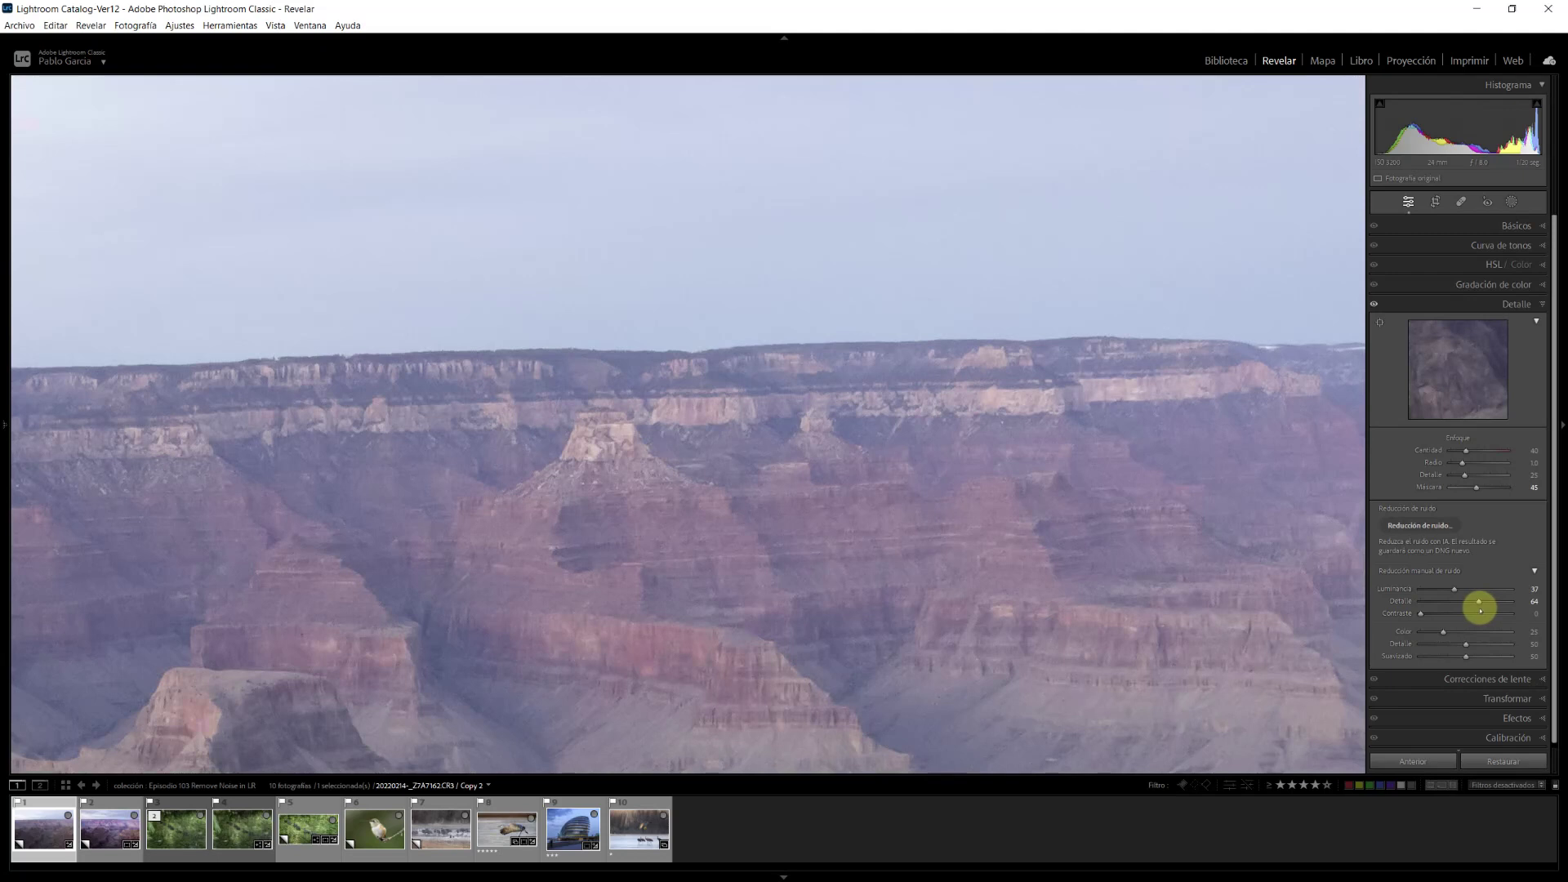
{"action": "key", "text": "alt"}
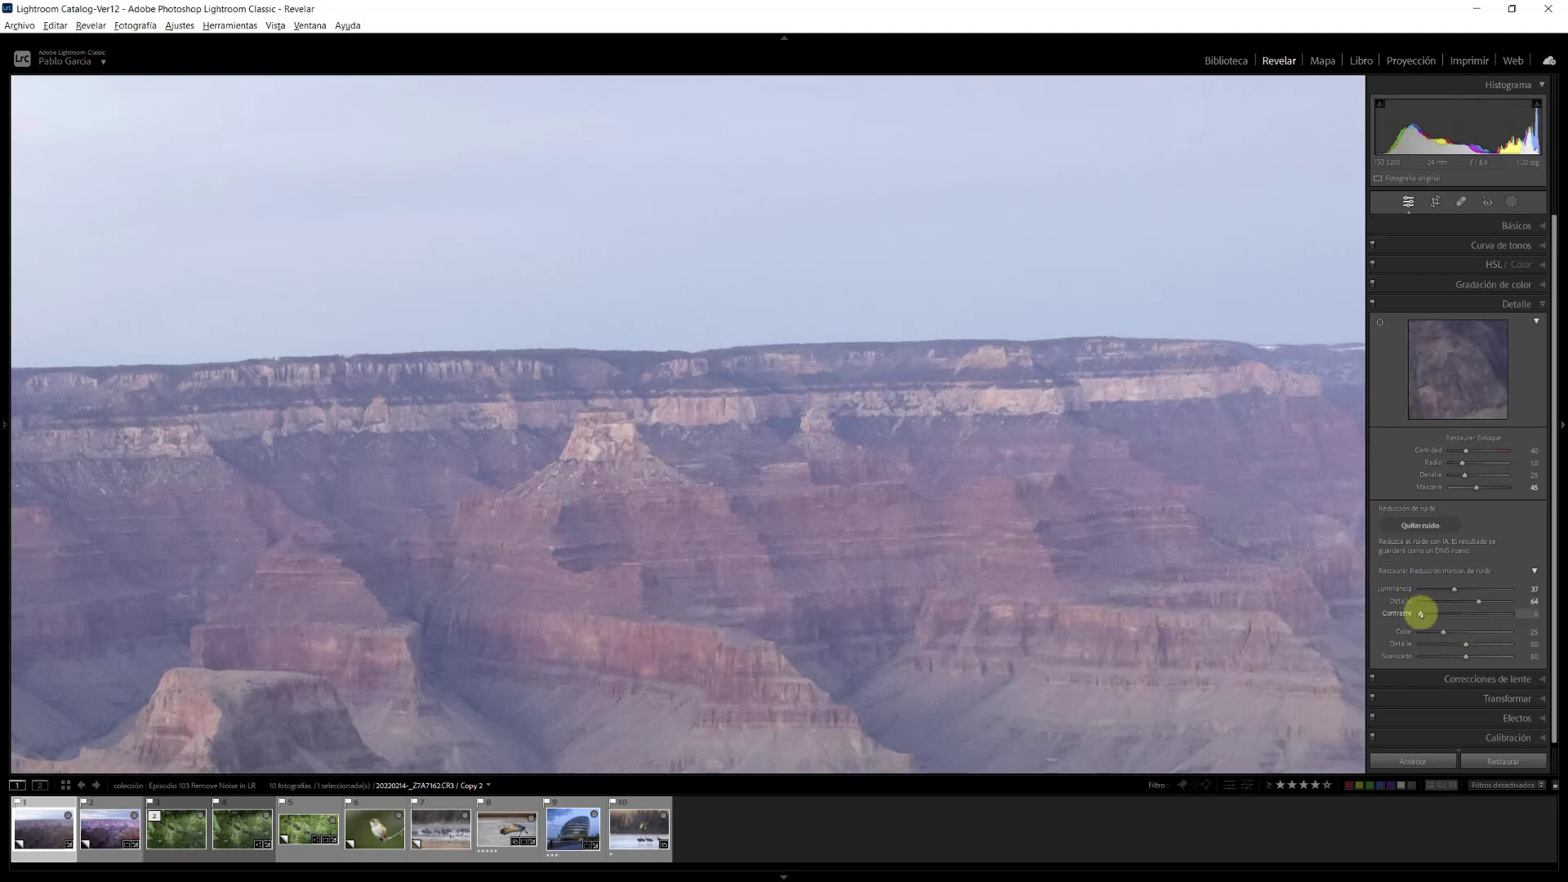
{"action": "mouse_move", "coordinate": [1422, 614]}
{"action": "left_mouse_down"}
{"action": "mouse_move", "coordinate": [1565, 623]}
{"action": "mouse_move", "coordinate": [1429, 627]}
{"action": "mouse_move", "coordinate": [1448, 625]}
{"action": "left_mouse_up"}
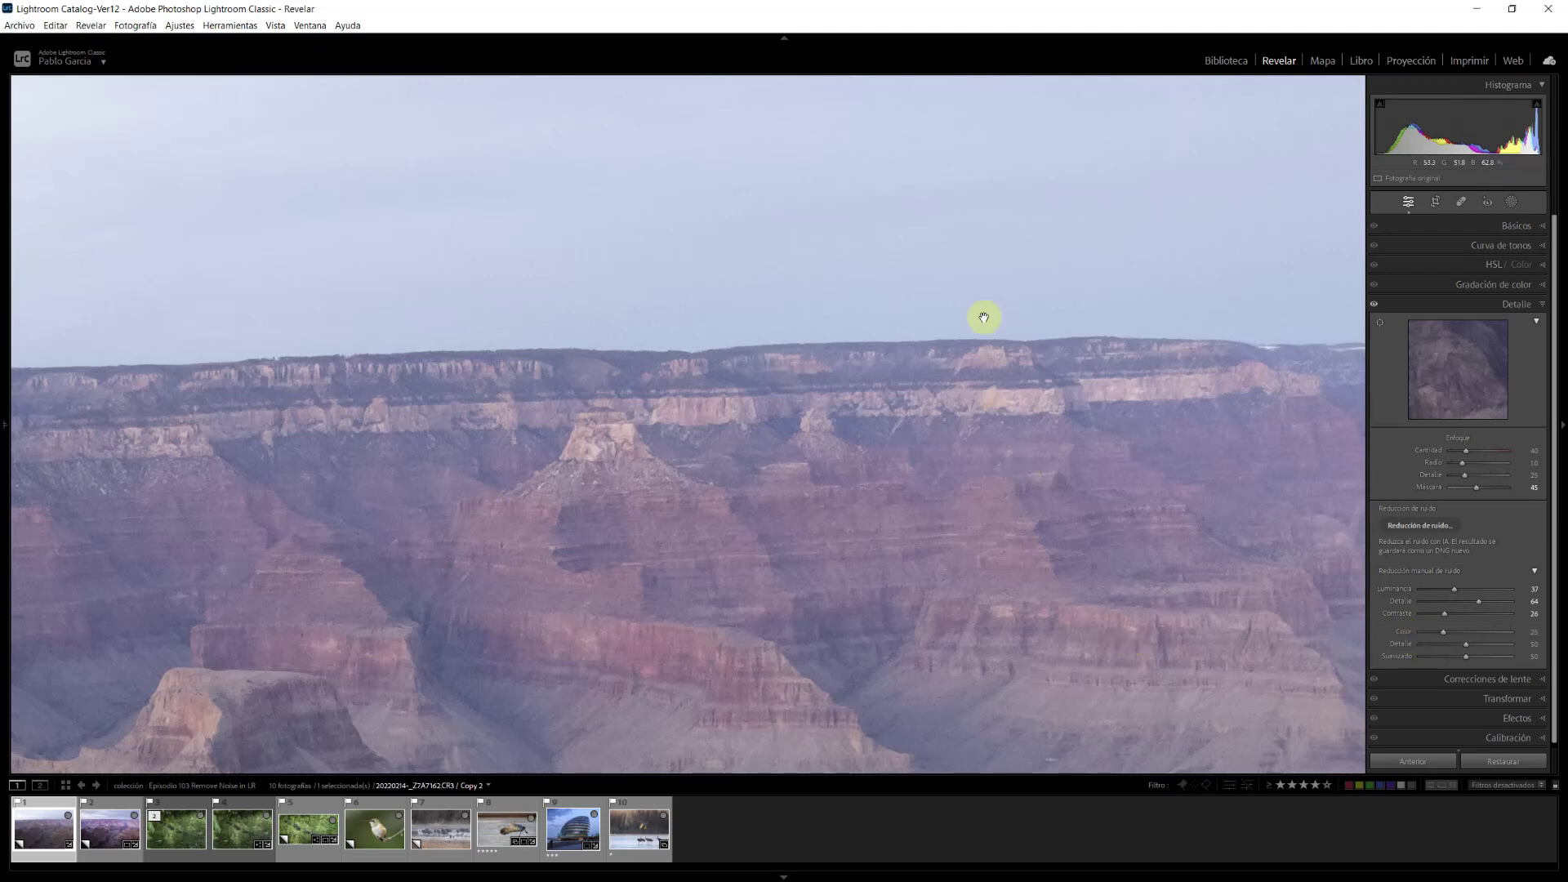
- Return to the whole canyon photo with luminance 37, detail 64 and contrast 26
{"action": "left_click", "coordinate": [968, 281]}
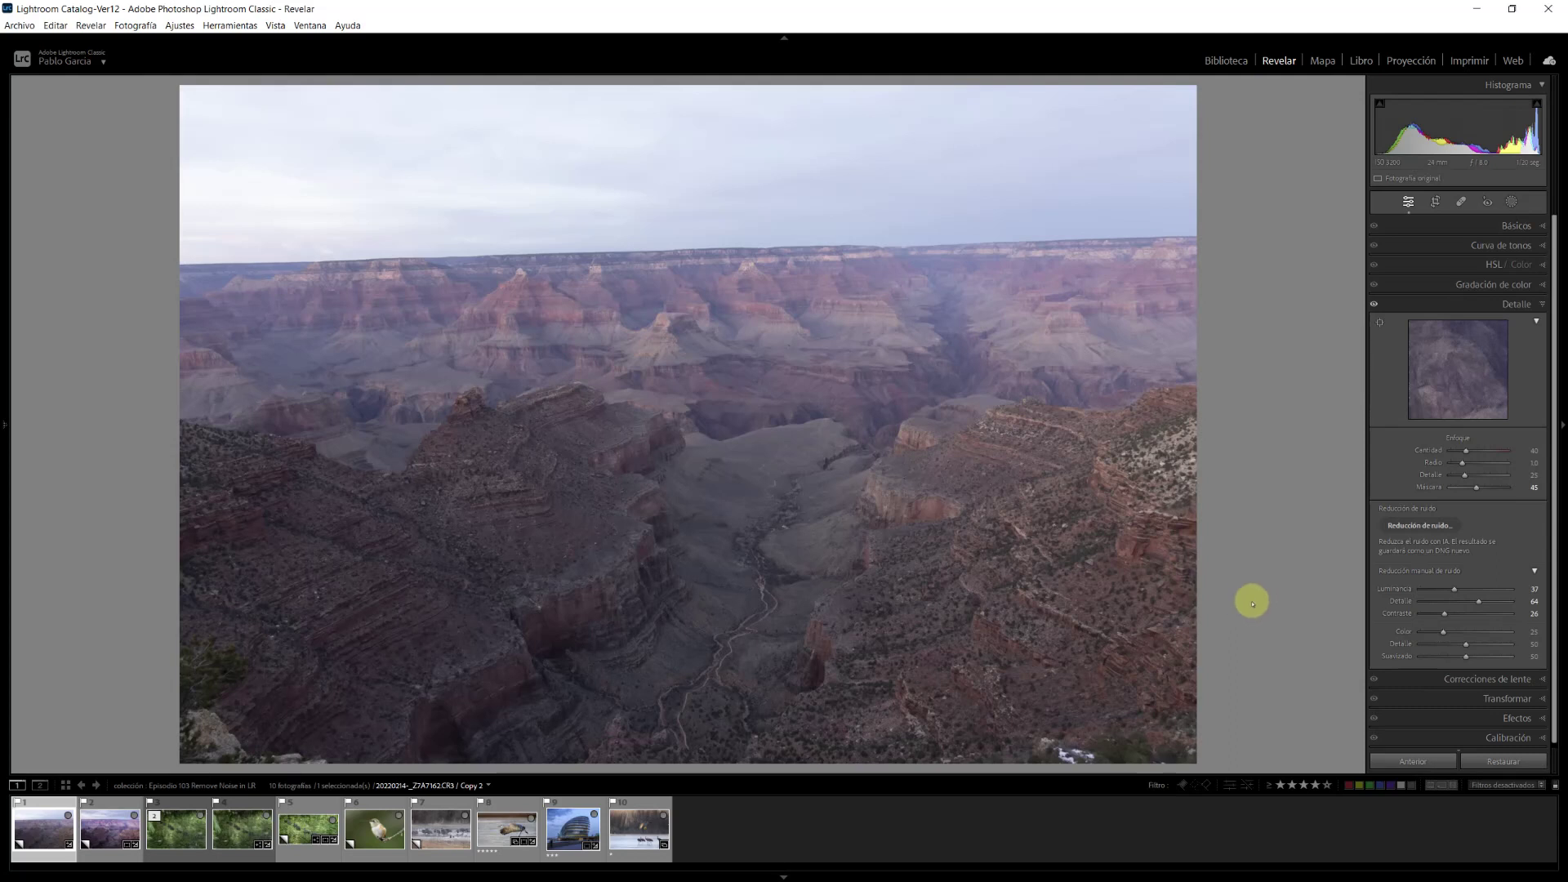
{"action": "left_click", "coordinate": [111, 809]}
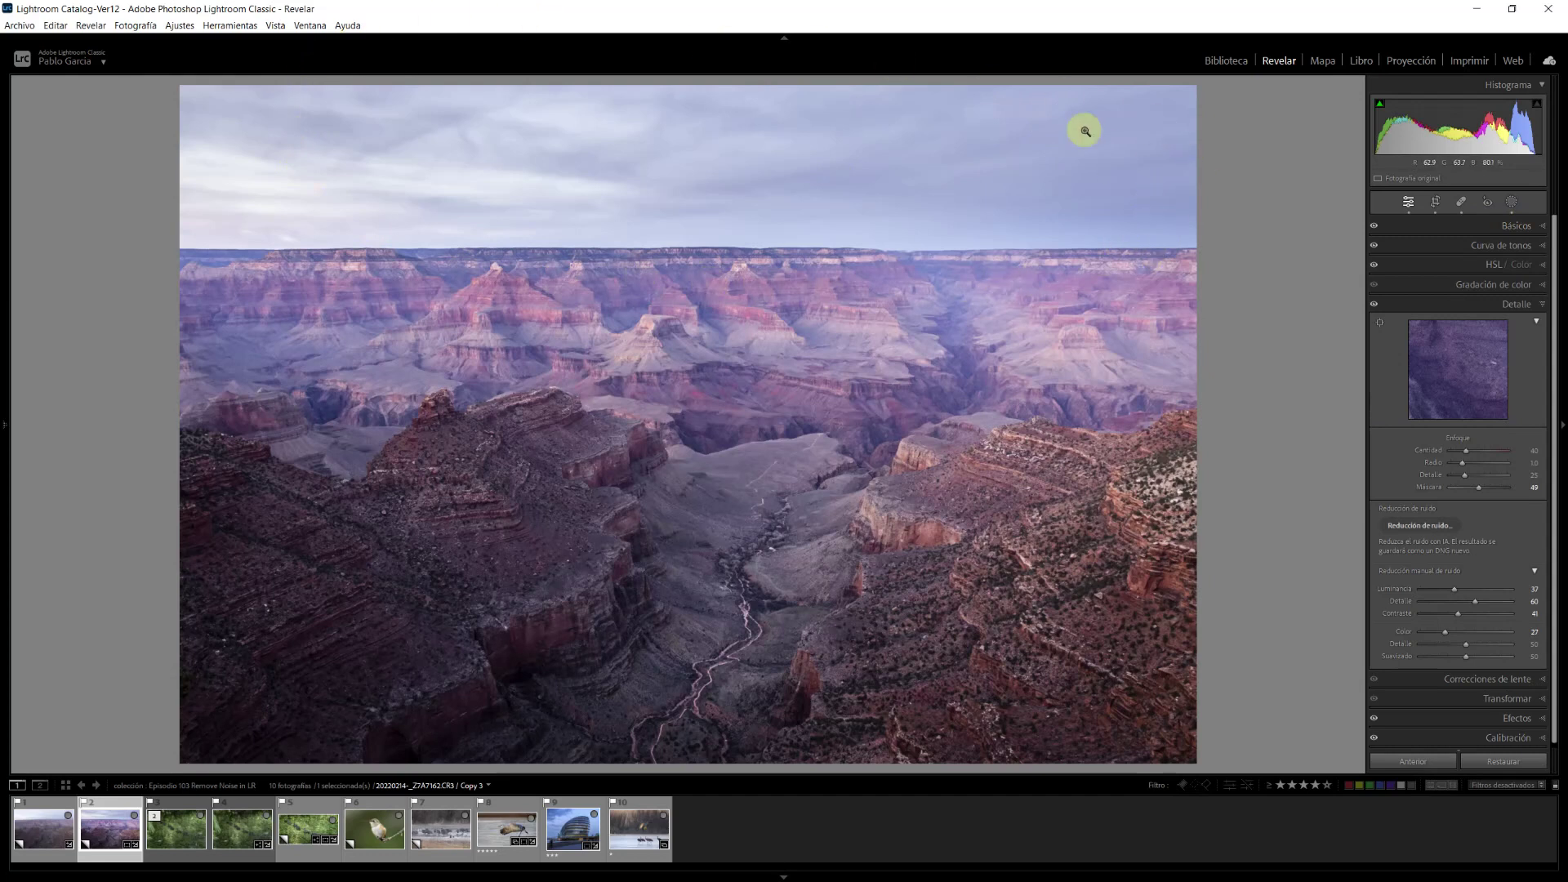
{"action": "left_click", "coordinate": [1512, 203]}
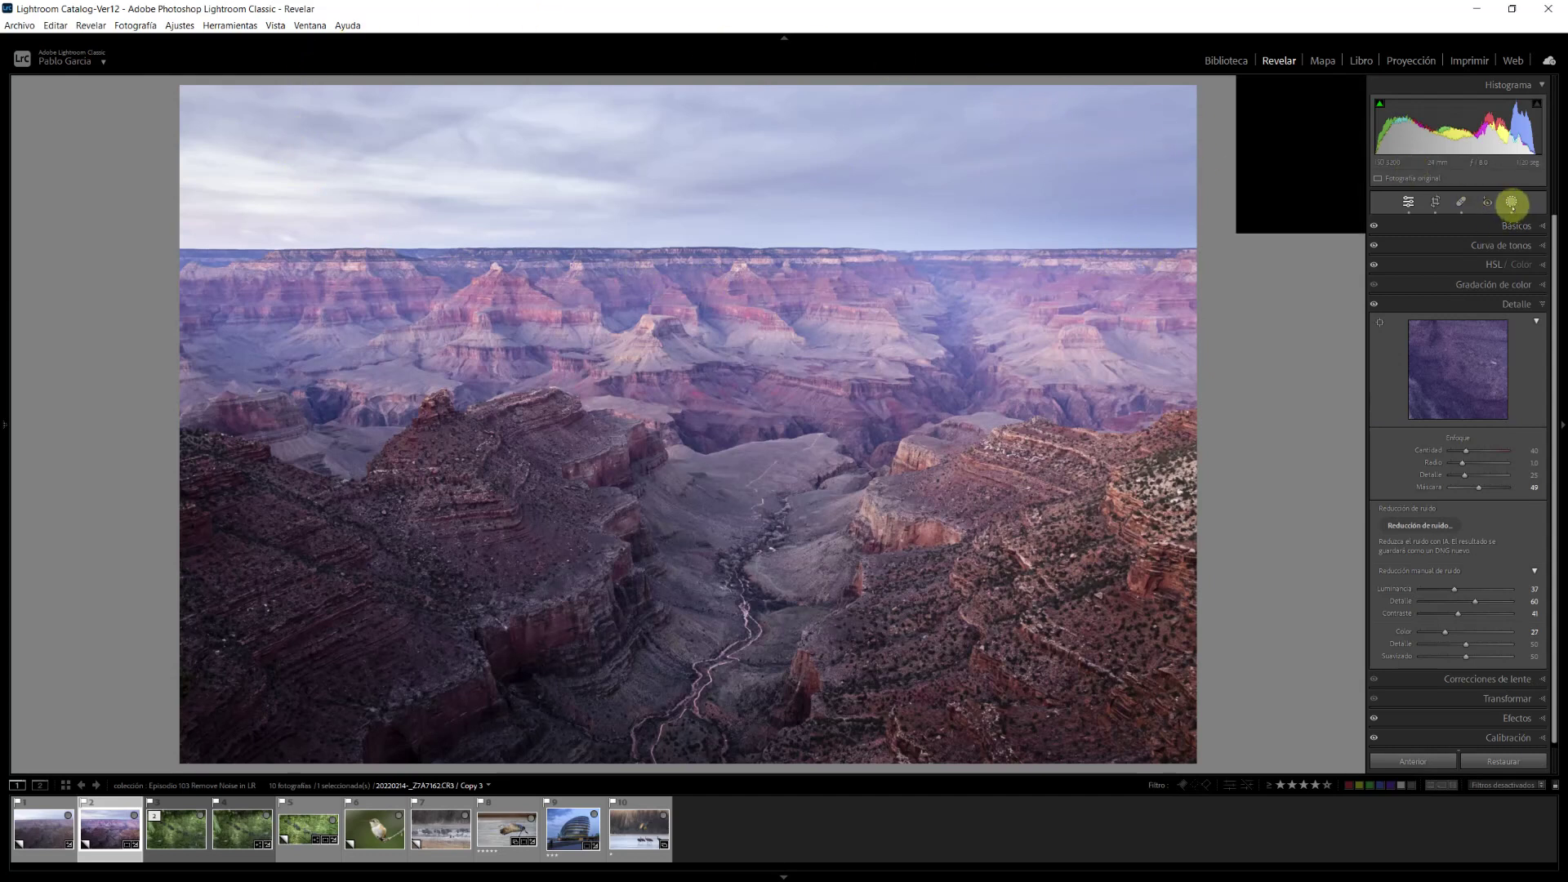
- Select the Darken Sky mask and ease its Texture from −3 toward −1
{"action": "left_click", "coordinate": [1293, 156]}
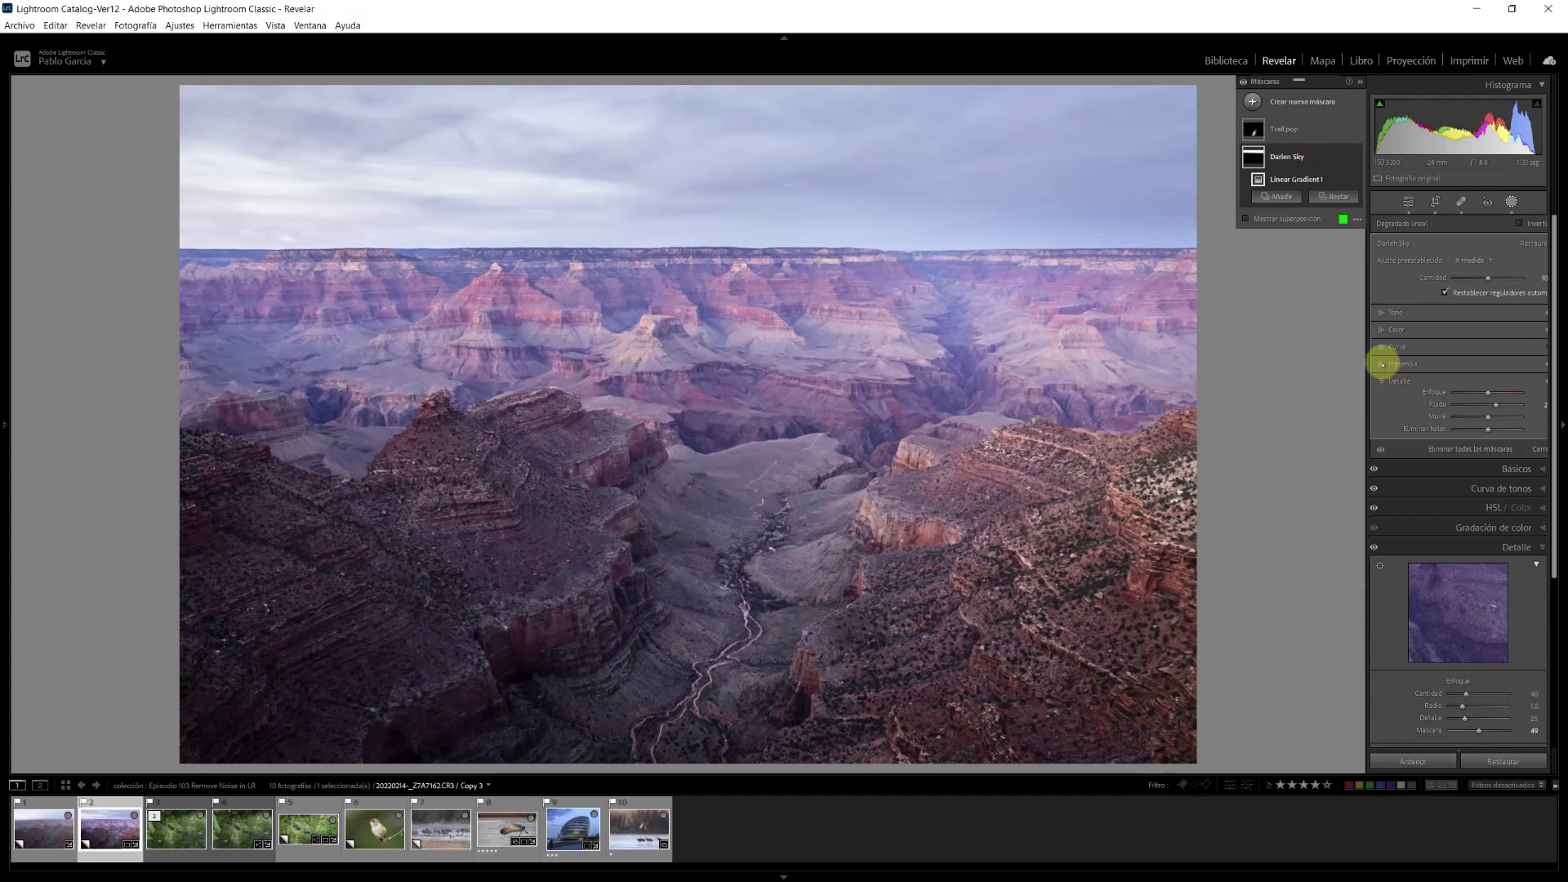
{"action": "left_click", "coordinate": [1386, 365]}
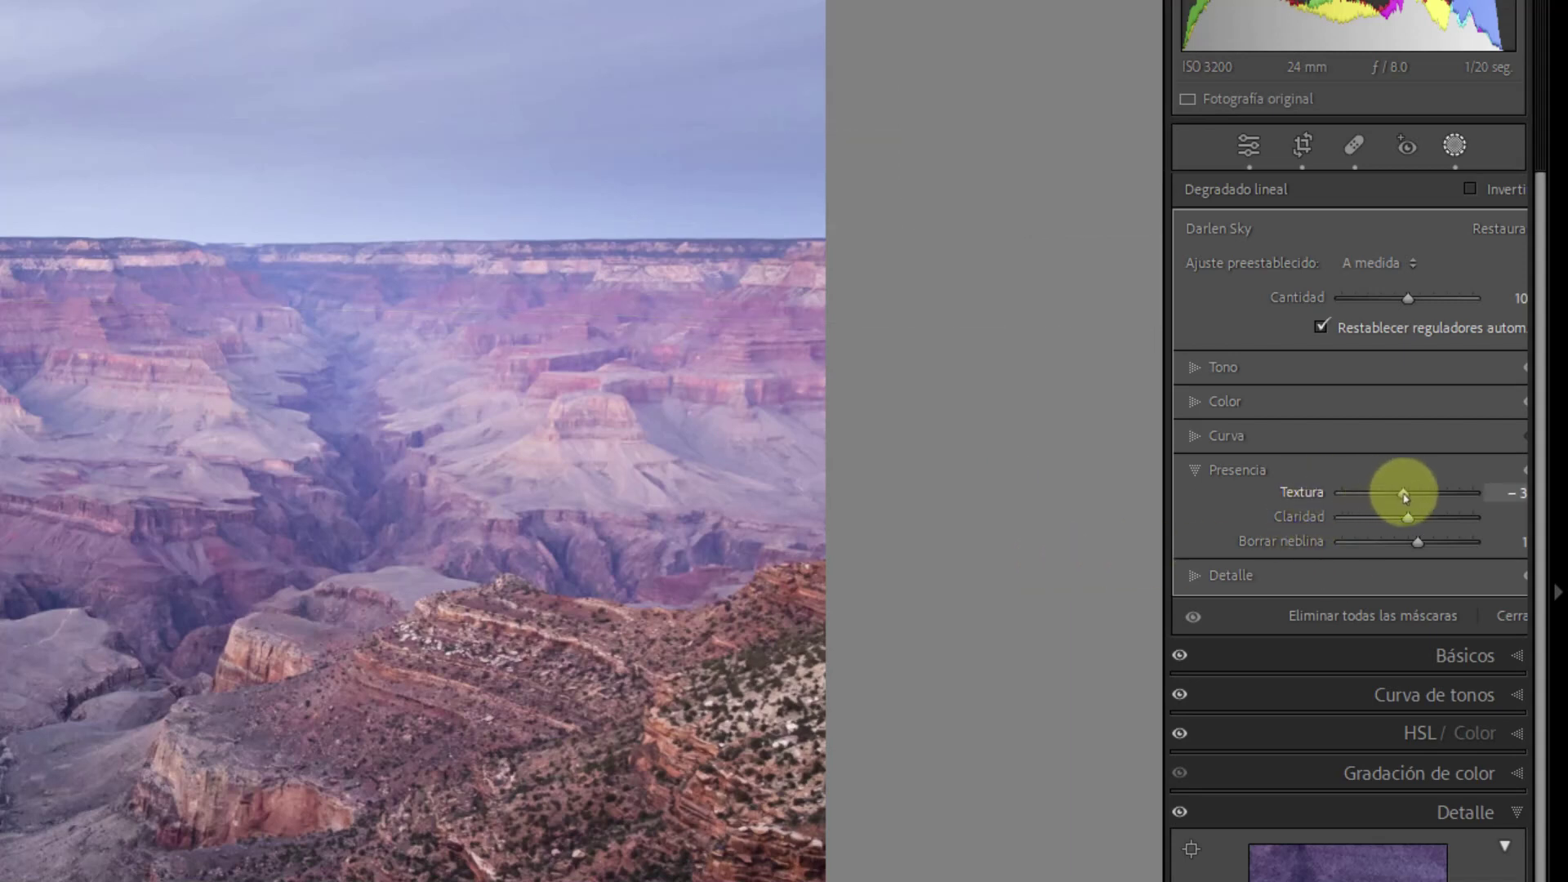
{"action": "left_click_drag", "start_coordinate": [1390, 493], "coordinate": [1391, 495]}
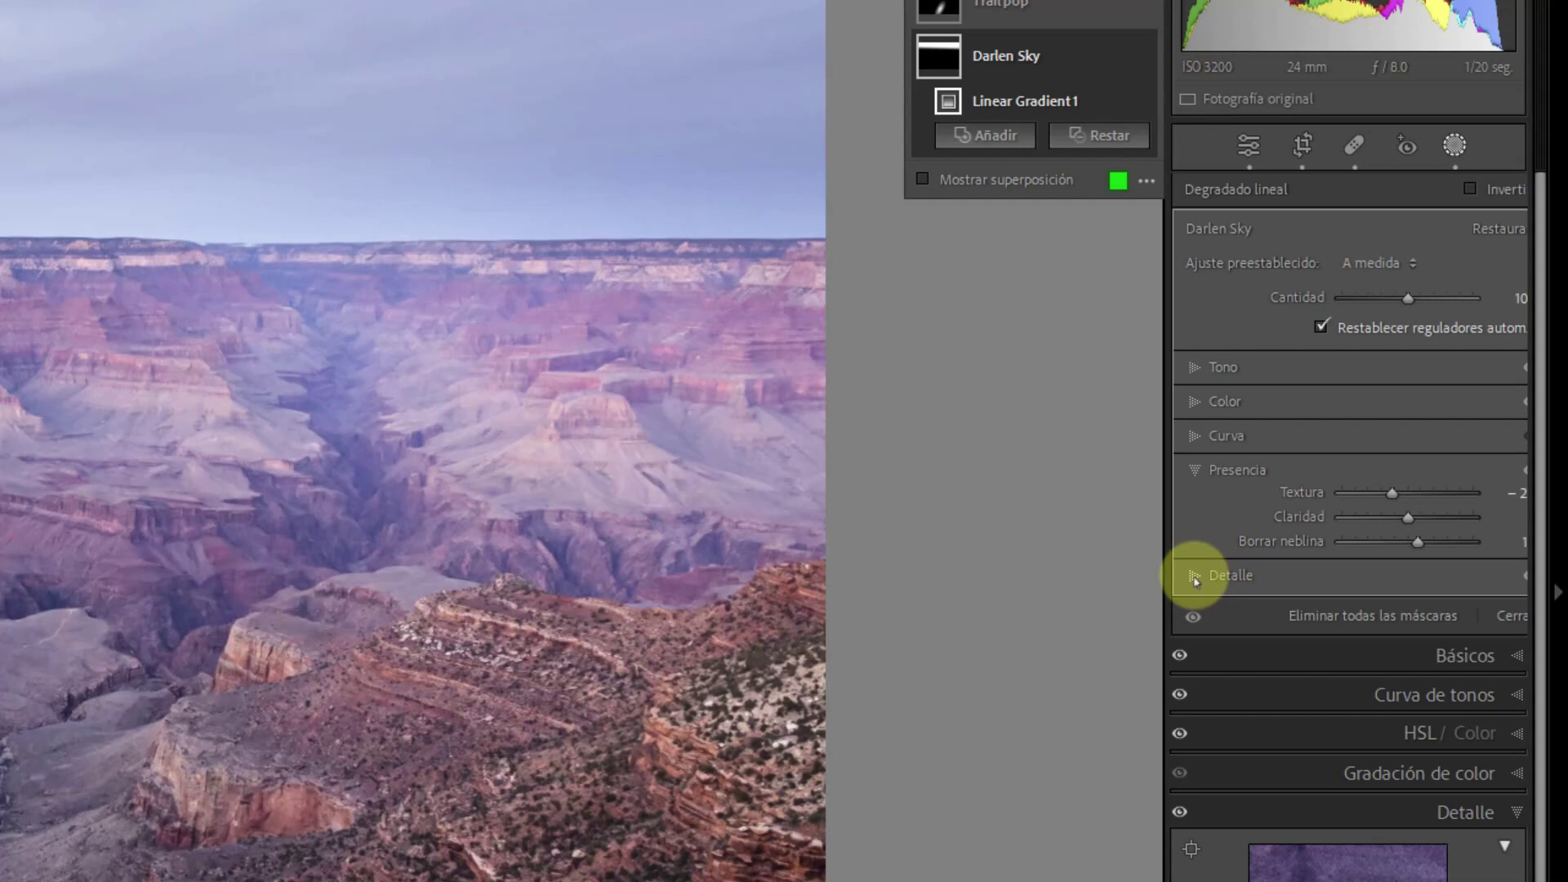
{"action": "left_click", "coordinate": [1195, 579]}
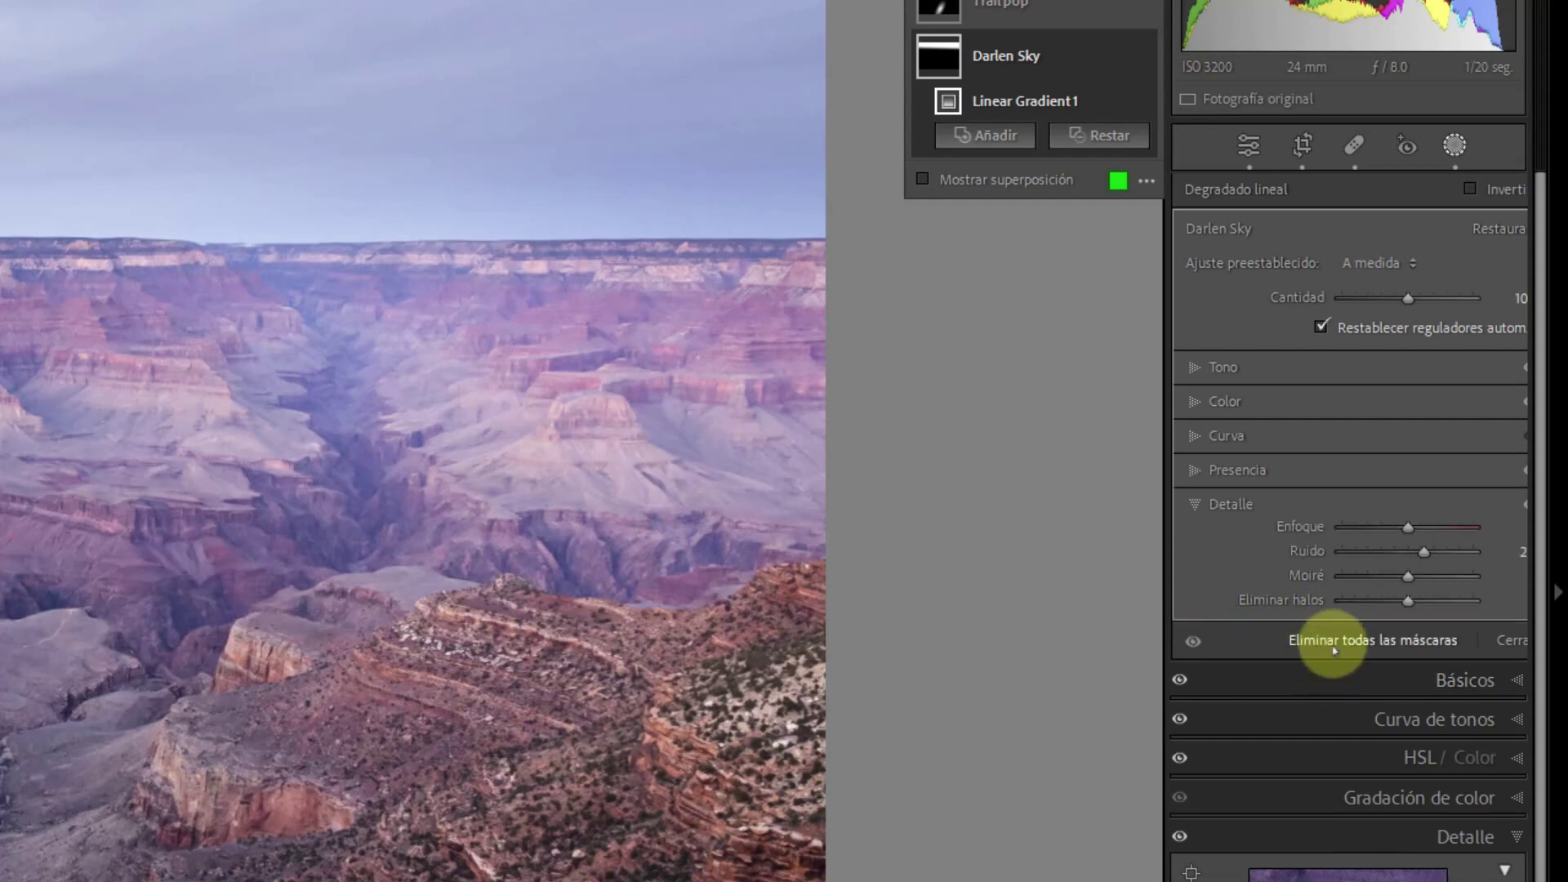
- Set the Darken Sky mask's own Noise reduction slightly above zero to smooth the sky
{"action": "mouse_move", "coordinate": [1424, 552]}
{"action": "left_mouse_down"}
{"action": "mouse_move", "coordinate": [1400, 552]}
{"action": "mouse_move", "coordinate": [1437, 552]}
{"action": "left_mouse_up"}
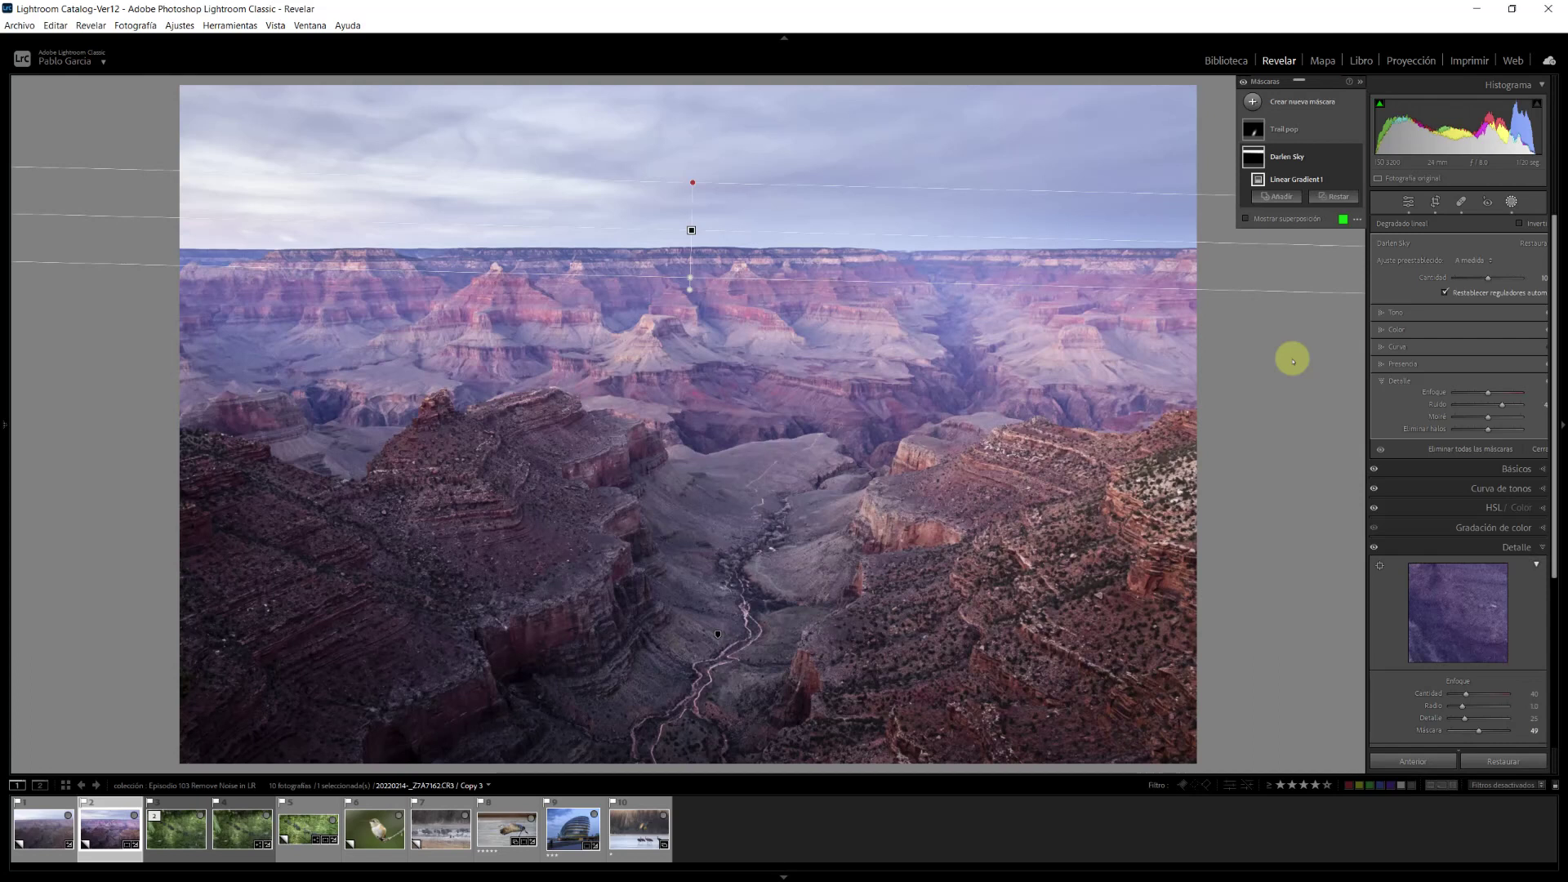
- Switch to the ISO 12800 ducks photo, return to Detail settings, and zoom to 1:1
{"action": "left_click", "coordinate": [184, 821]}
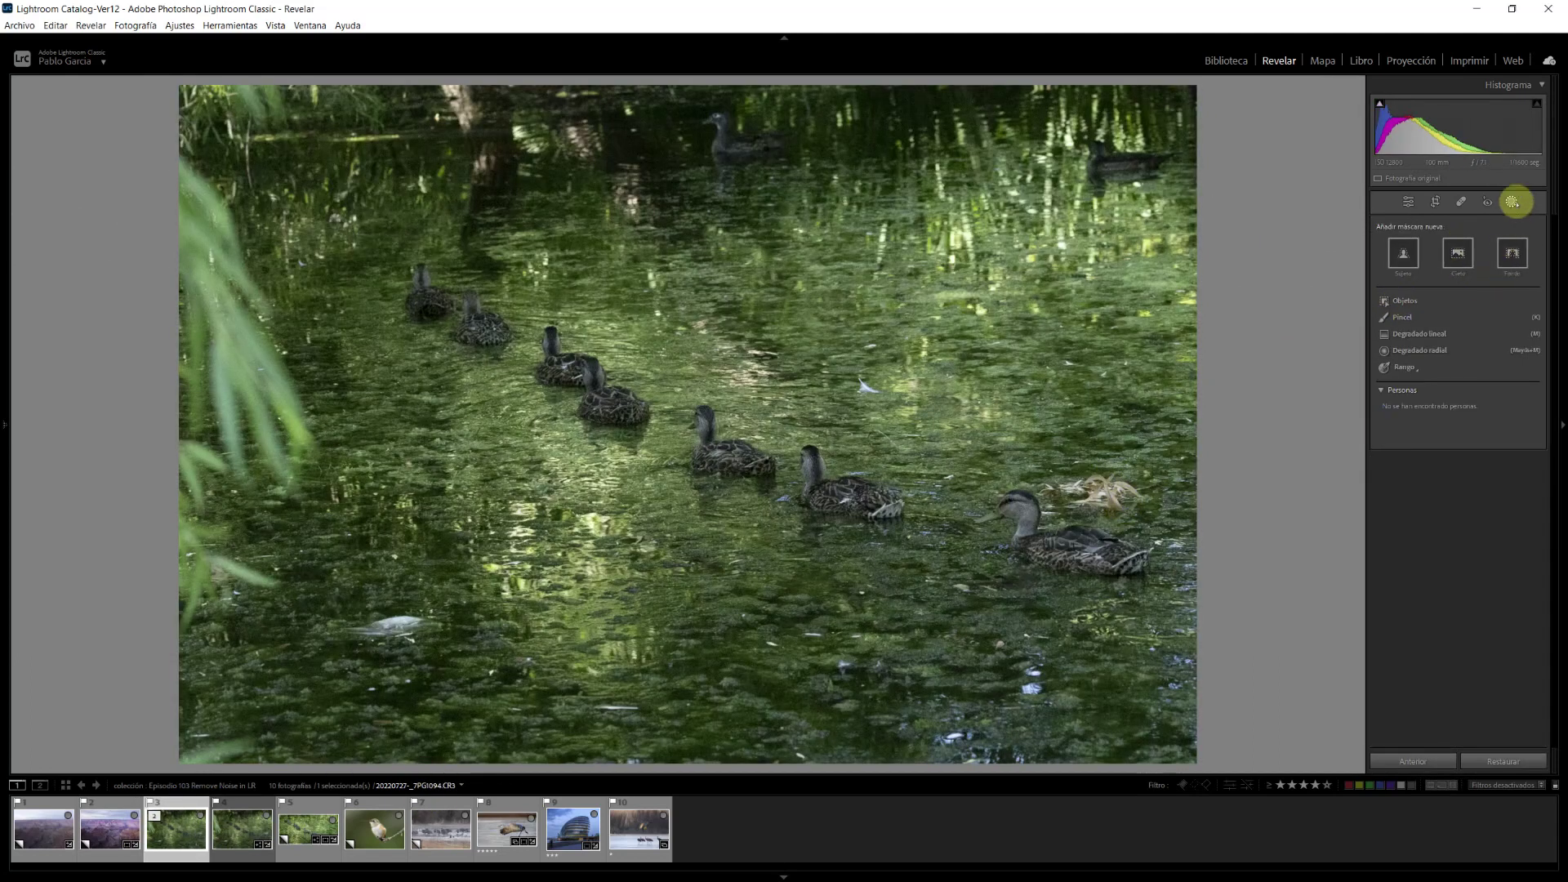
{"action": "left_click", "coordinate": [1512, 202]}
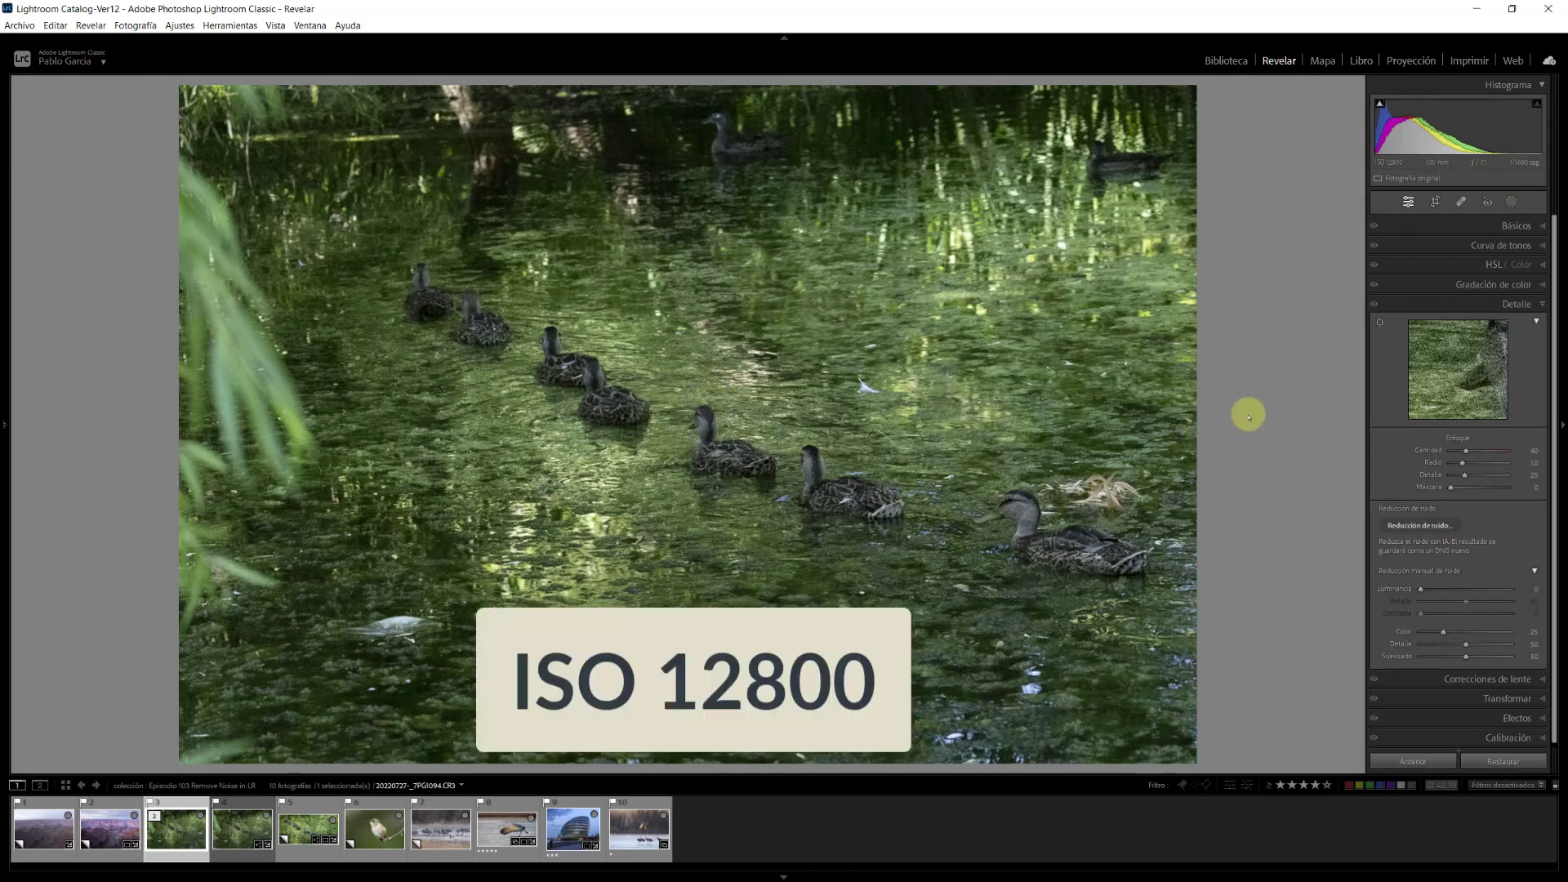
{"action": "left_click", "coordinate": [694, 393]}
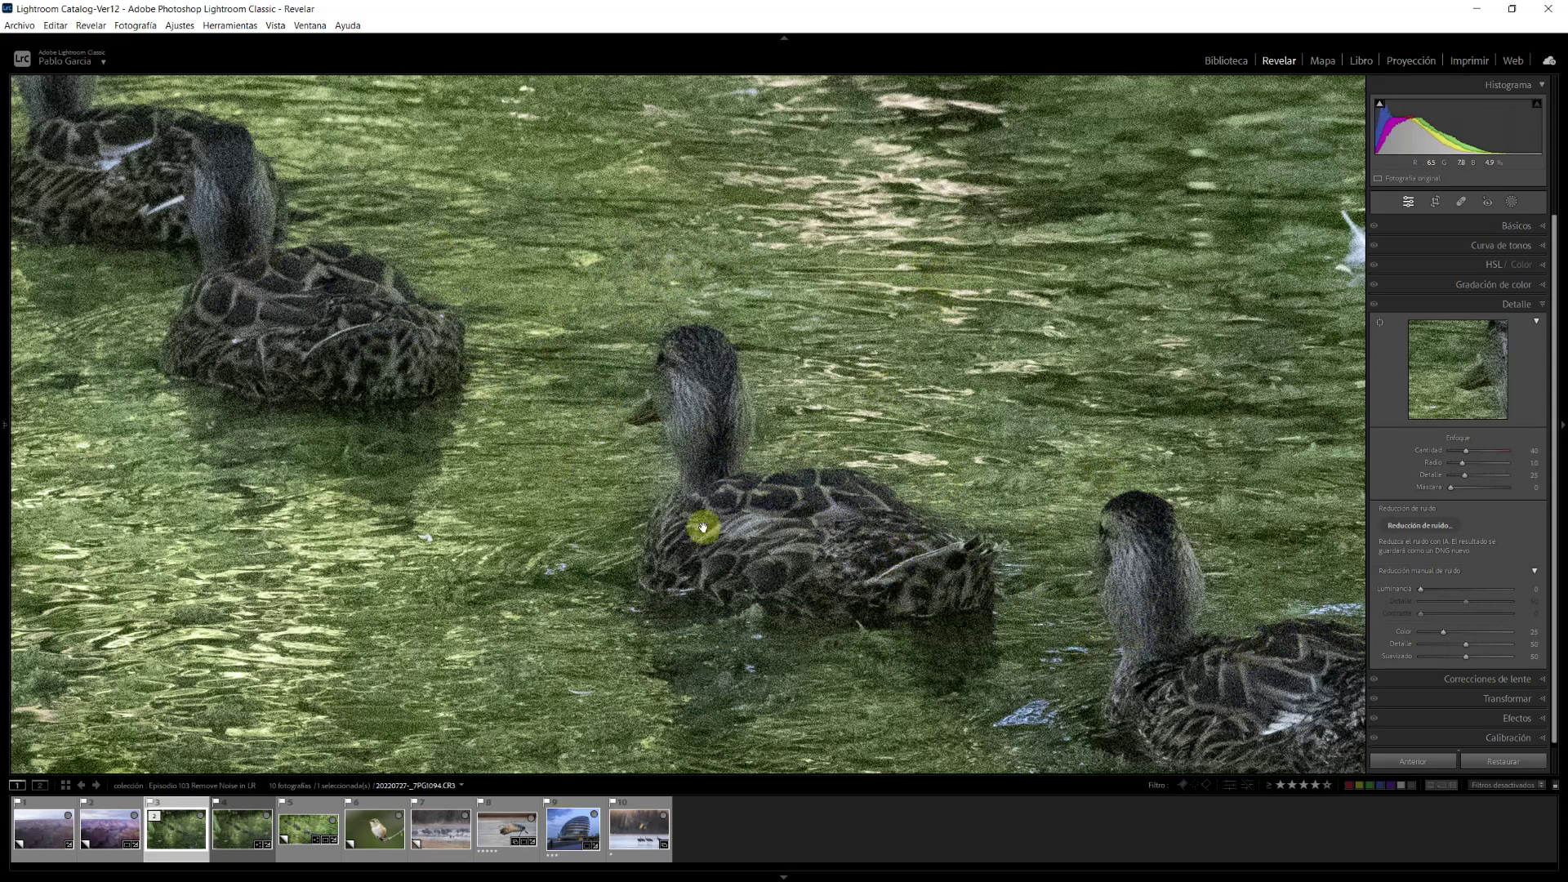
- Pan around the noisy ducks and water at 1:1, then return to Fit view
{"action": "left_click_drag", "start_coordinate": [716, 510], "coordinate": [741, 532]}
{"action": "left_click", "coordinate": [741, 532]}
{"action": "left_click_drag", "start_coordinate": [549, 409], "coordinate": [577, 386]}
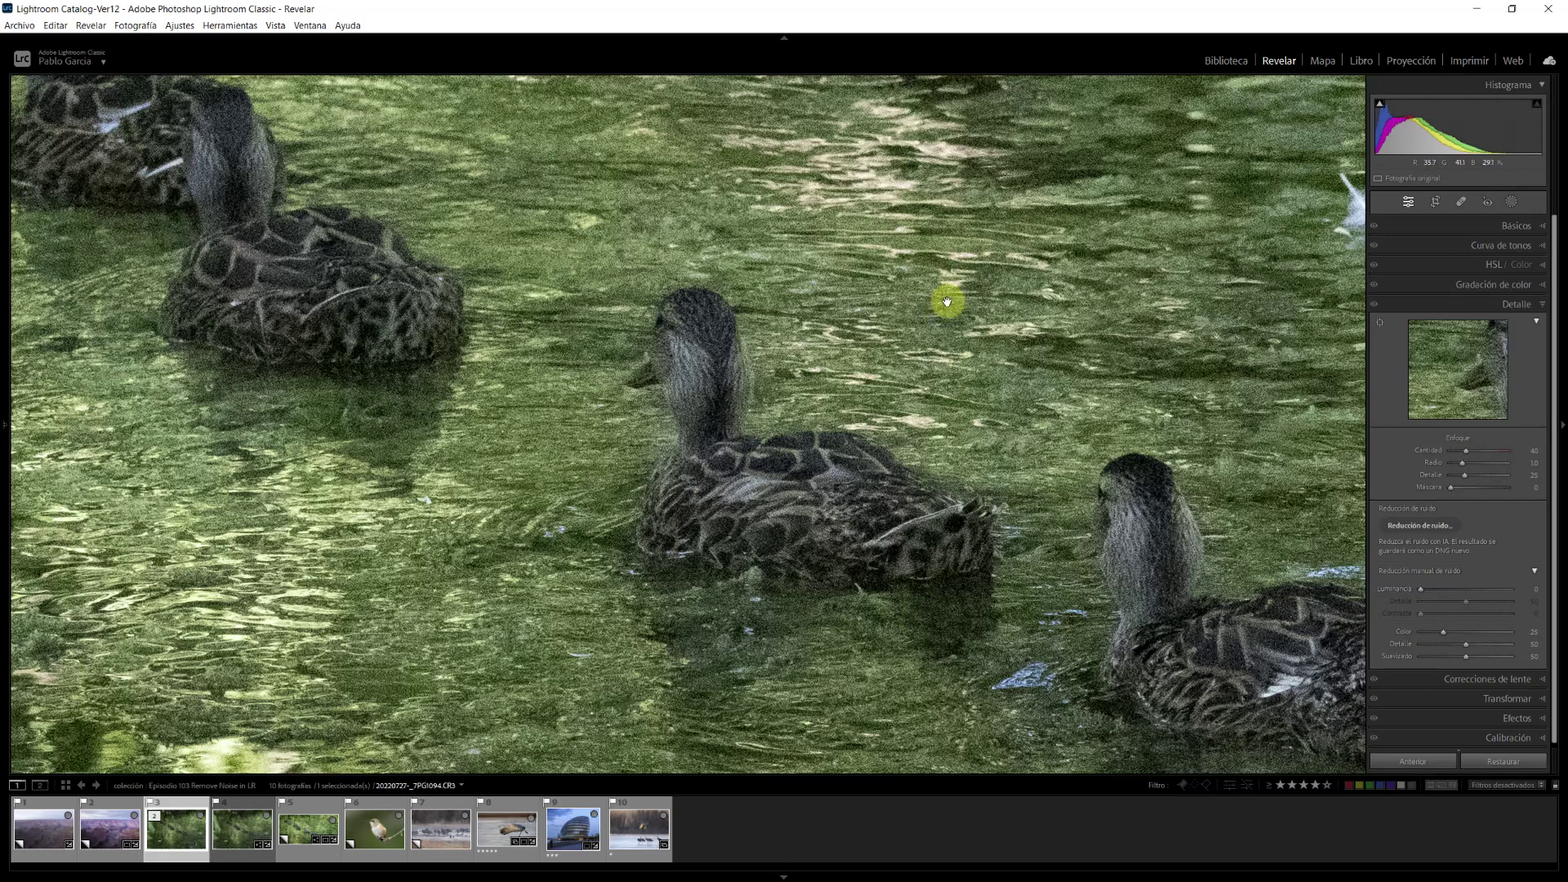
{"action": "left_click", "coordinate": [912, 344]}
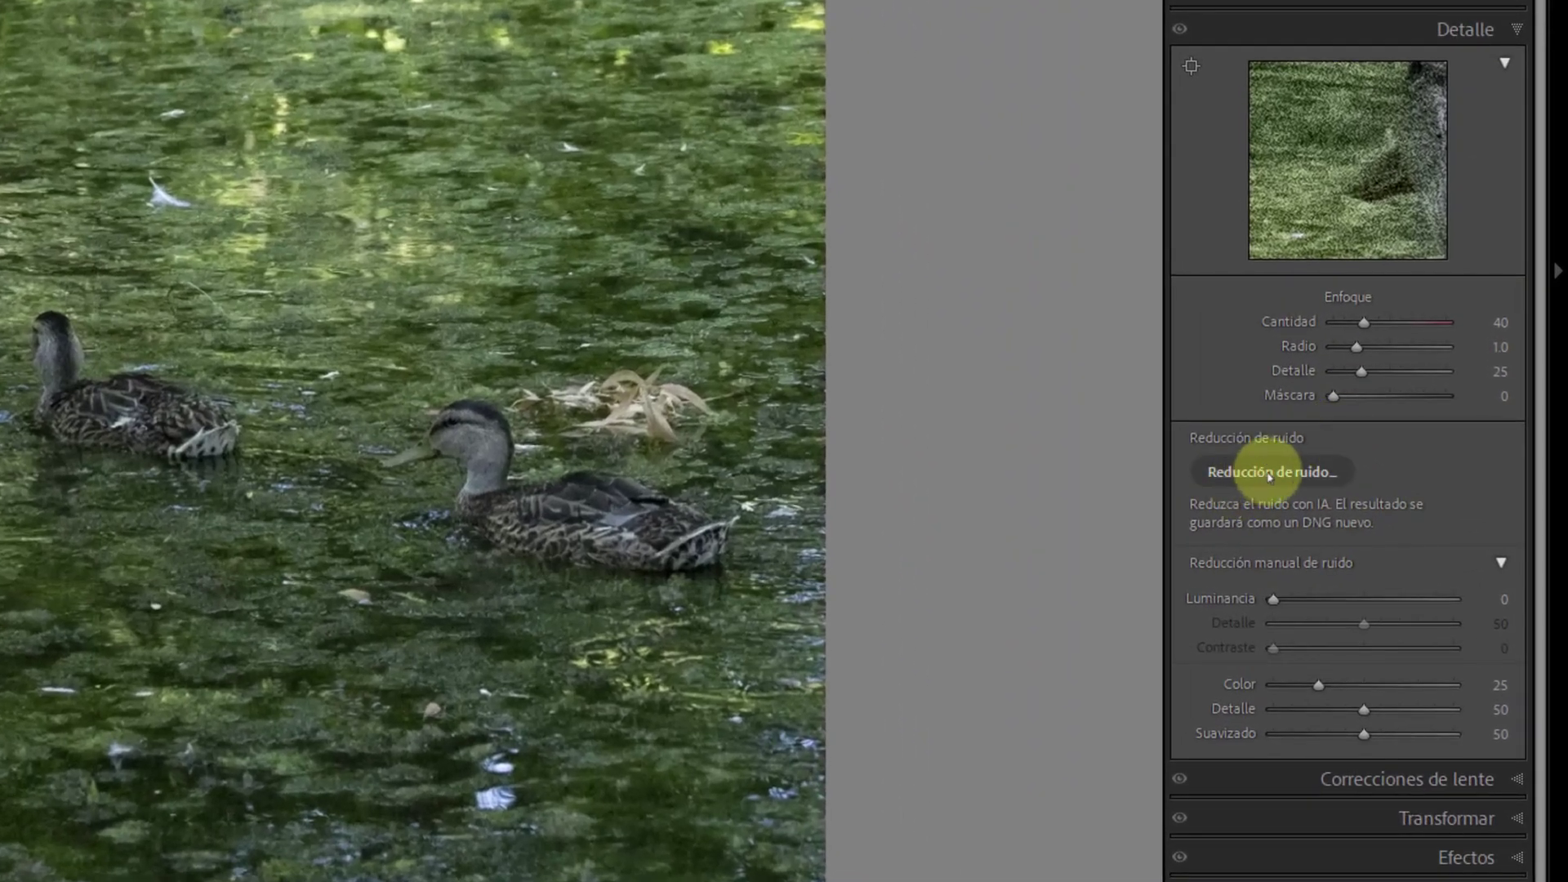
- Preview AI Denoise on the ducks photo, compare feathers with the original, and lower the amount to minimum
{"action": "left_click", "coordinate": [1270, 473]}
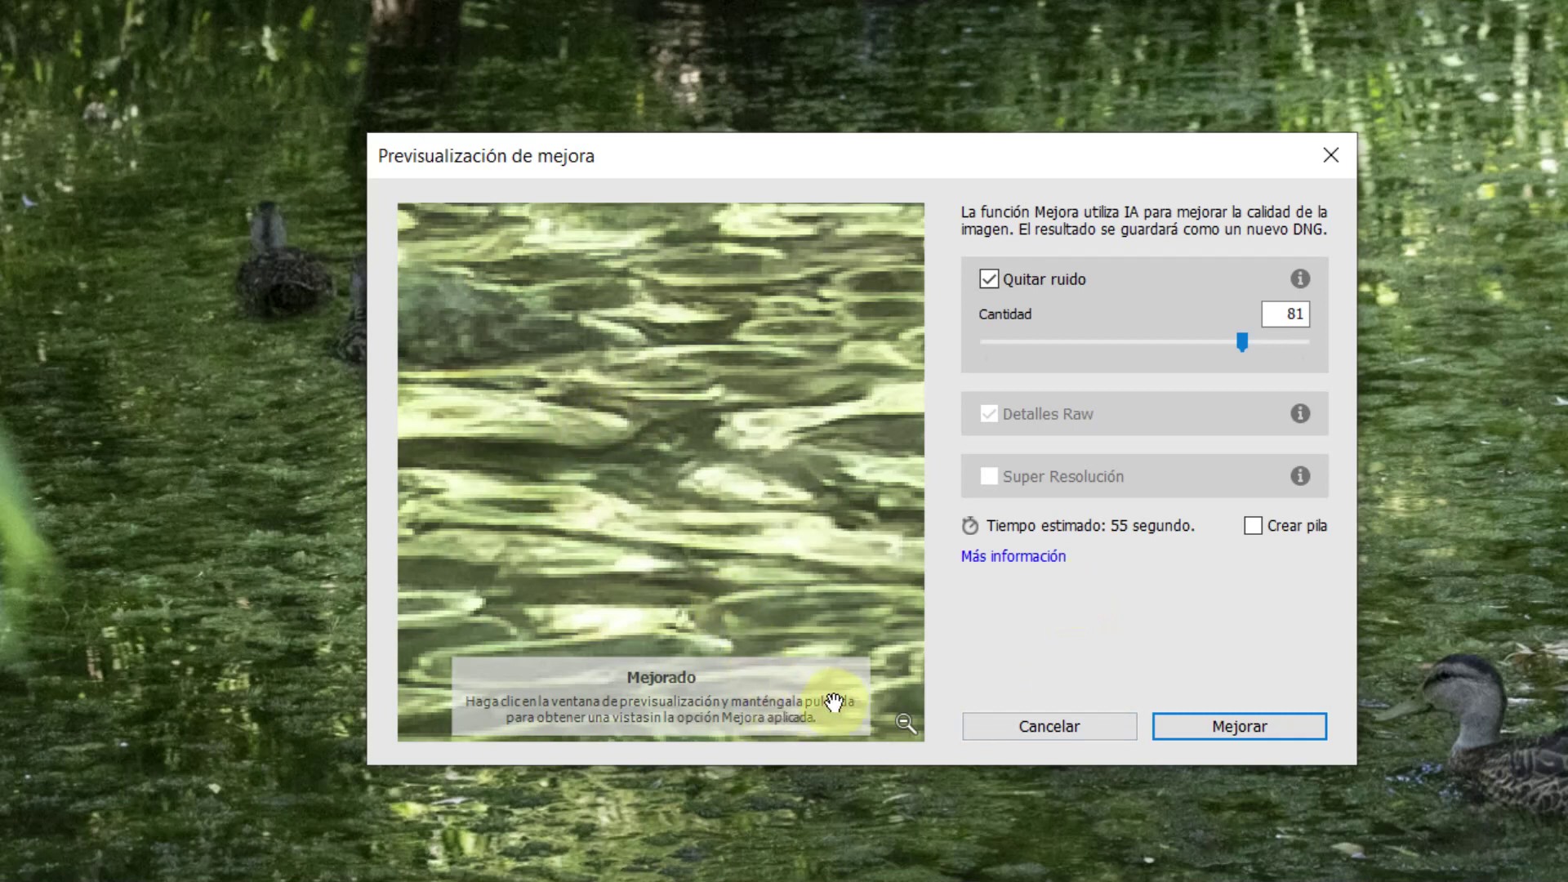
{"action": "left_click", "coordinate": [904, 722]}
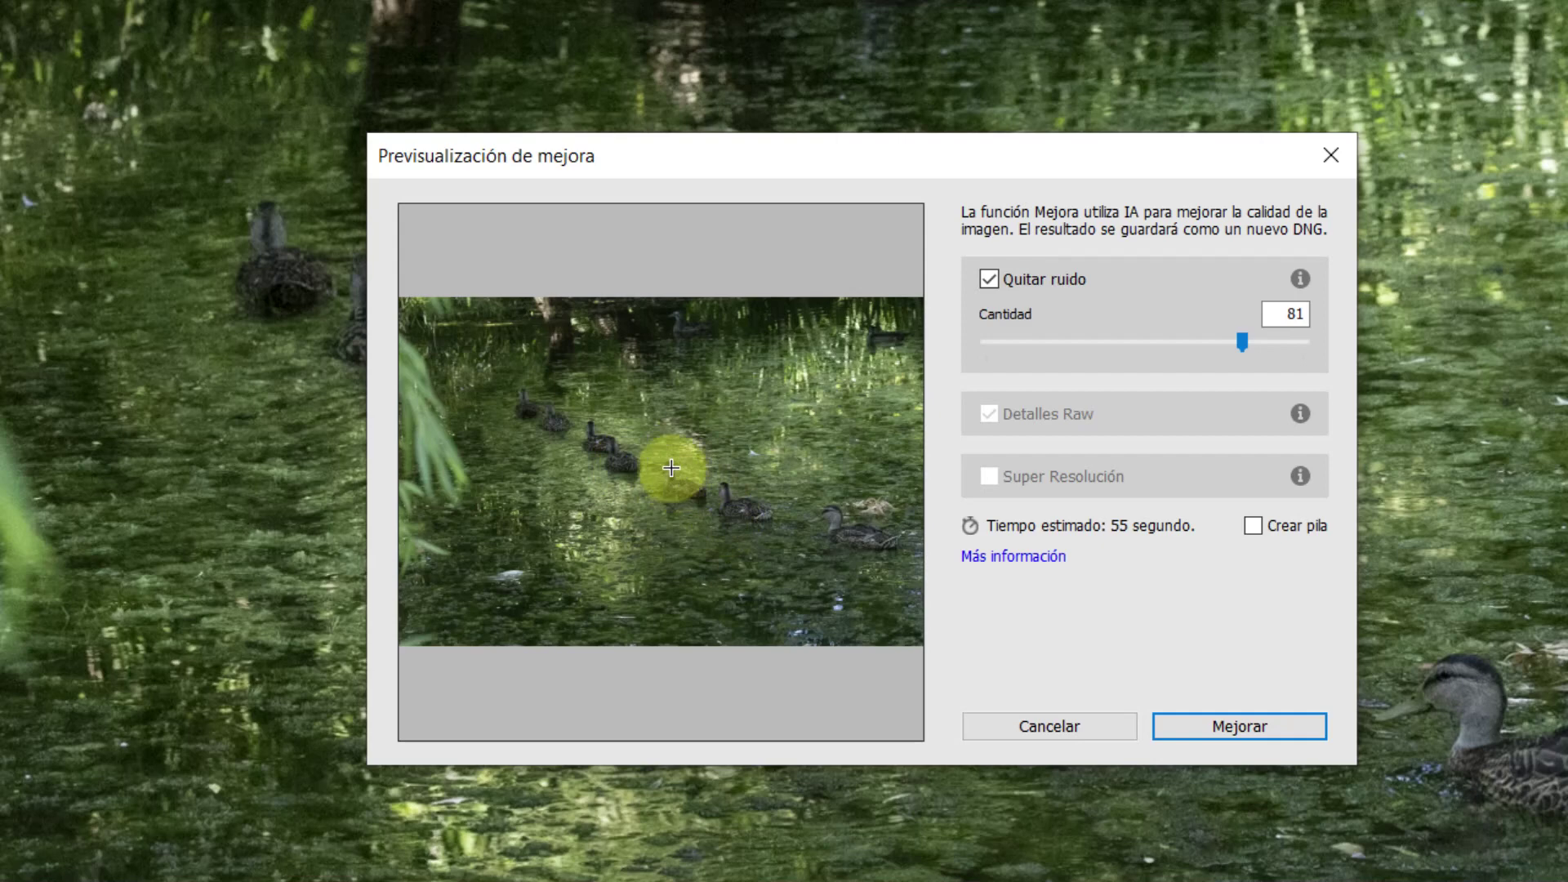
{"action": "left_click", "coordinate": [672, 467]}
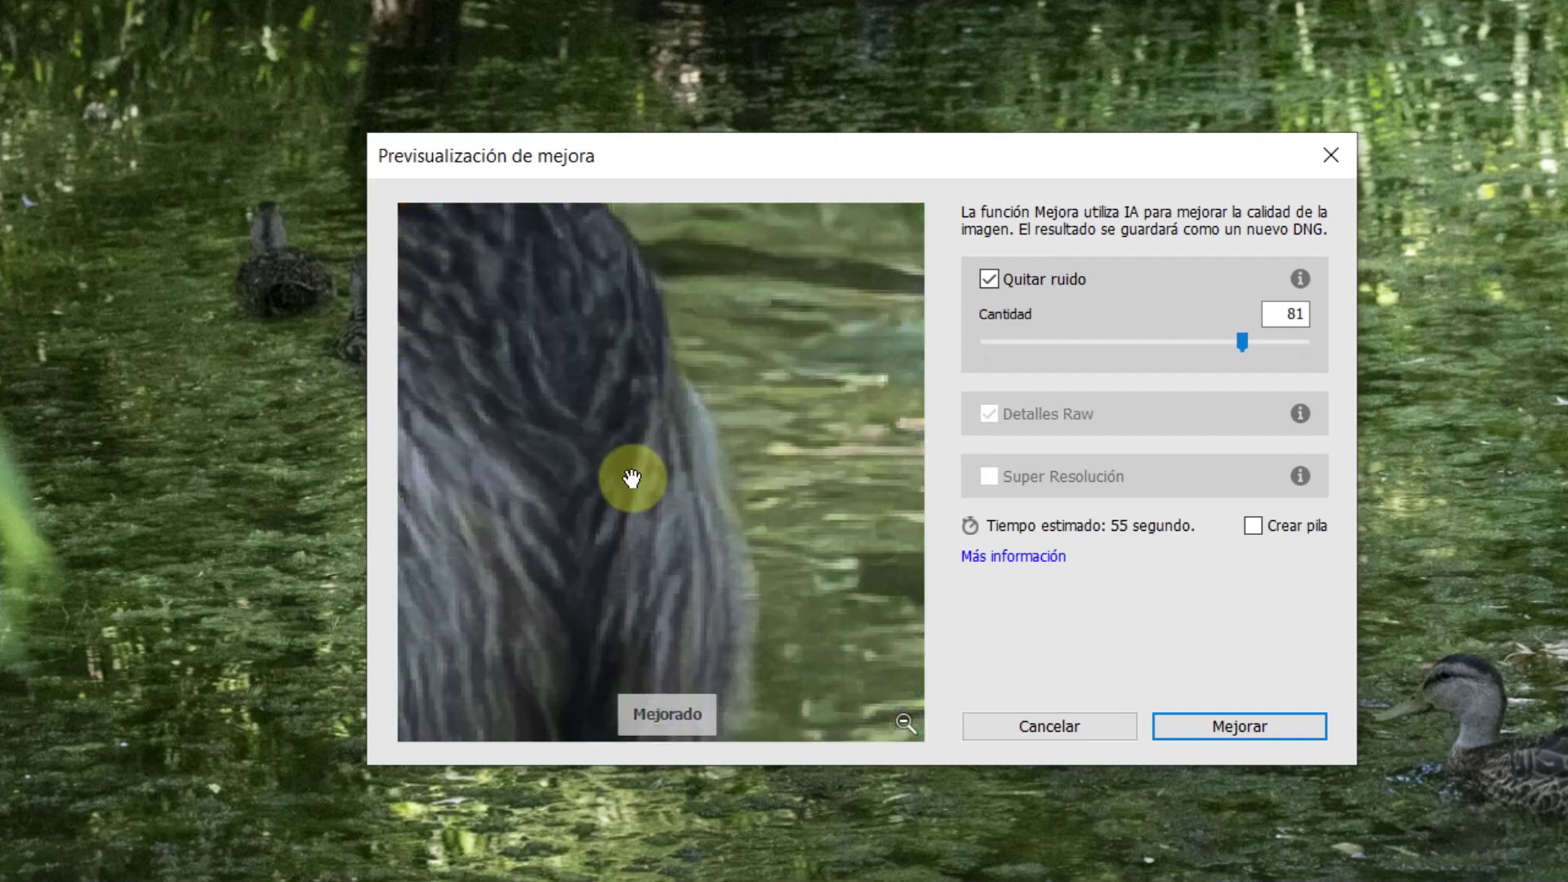
{"action": "left_click_drag", "start_coordinate": [821, 595], "coordinate": [918, 593]}
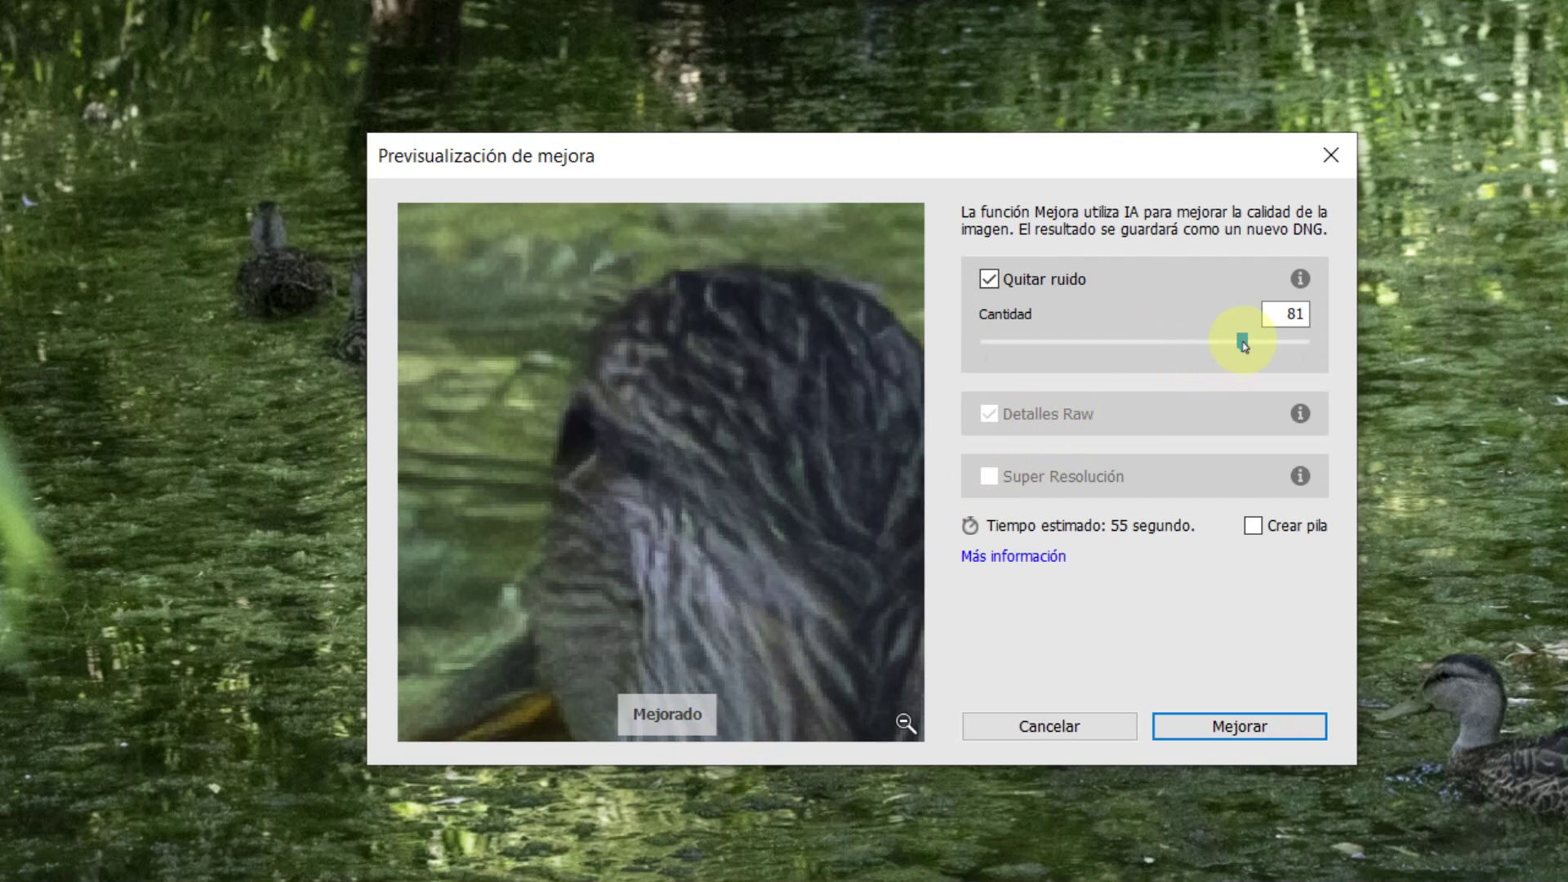
{"action": "left_click_drag", "start_coordinate": [1243, 343], "coordinate": [977, 349]}
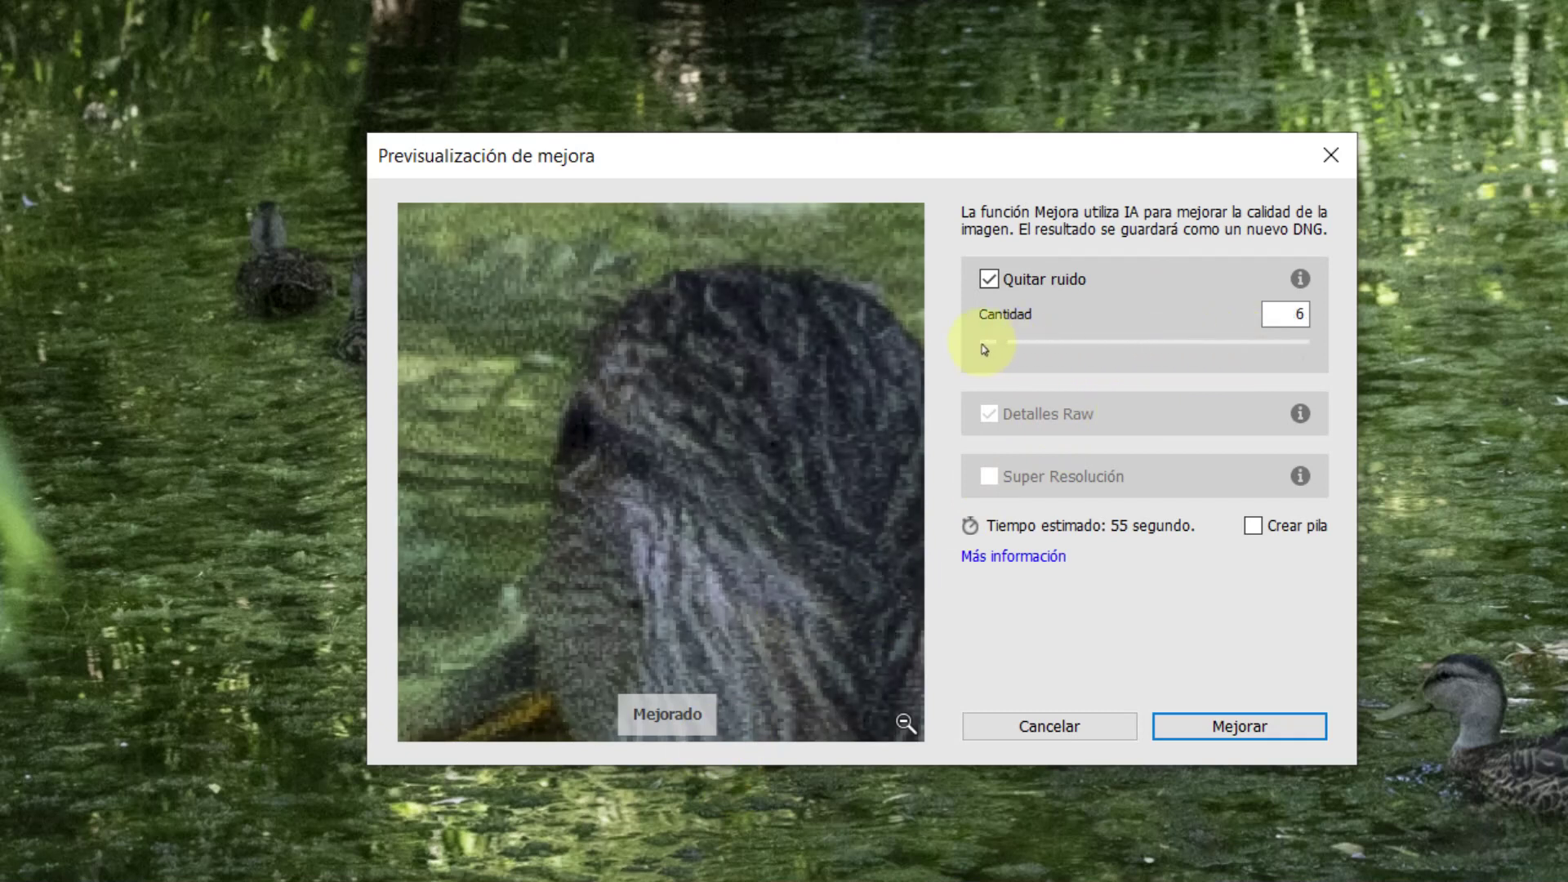
- Try the Denoise amount at maximum, compare against the original, and settle at 59 to run Enhance
{"action": "mouse_move", "coordinate": [977, 349]}
{"action": "left_mouse_down"}
{"action": "mouse_move", "coordinate": [1321, 345]}
{"action": "mouse_move", "coordinate": [1107, 351]}
{"action": "mouse_move", "coordinate": [1165, 352]}
{"action": "left_mouse_up"}
{"action": "left_click_drag", "start_coordinate": [1161, 349], "coordinate": [1160, 349]}
{"action": "mouse_move", "coordinate": [802, 455]}
{"action": "left_mouse_down"}
{"action": "mouse_move", "coordinate": [674, 485]}
{"action": "mouse_move", "coordinate": [713, 451]}
{"action": "left_mouse_up"}
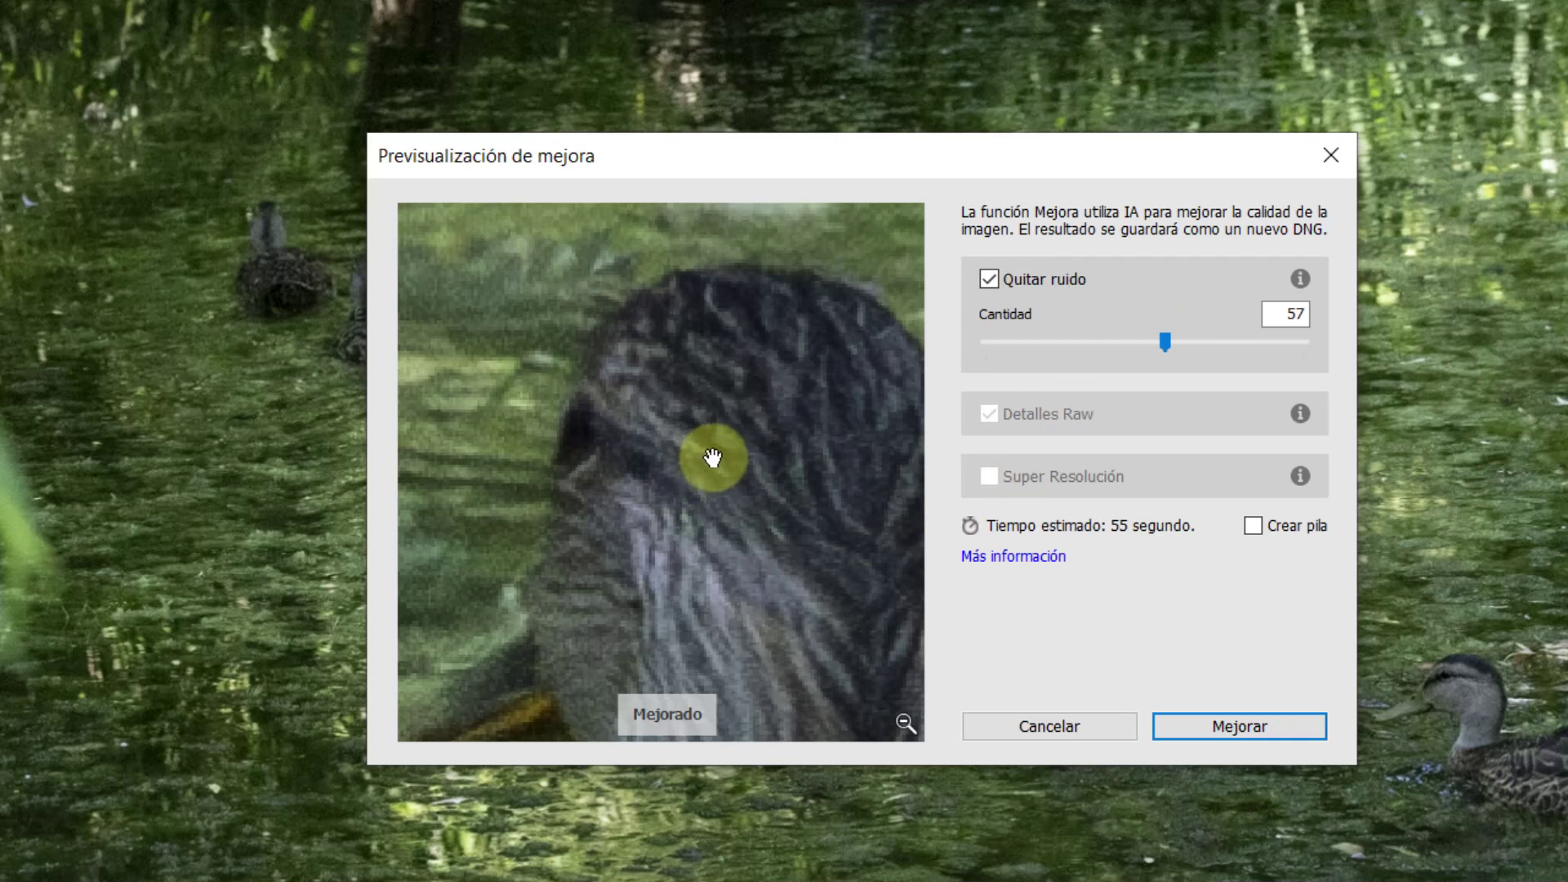
{"action": "left_click_drag", "start_coordinate": [713, 451], "coordinate": [712, 451]}
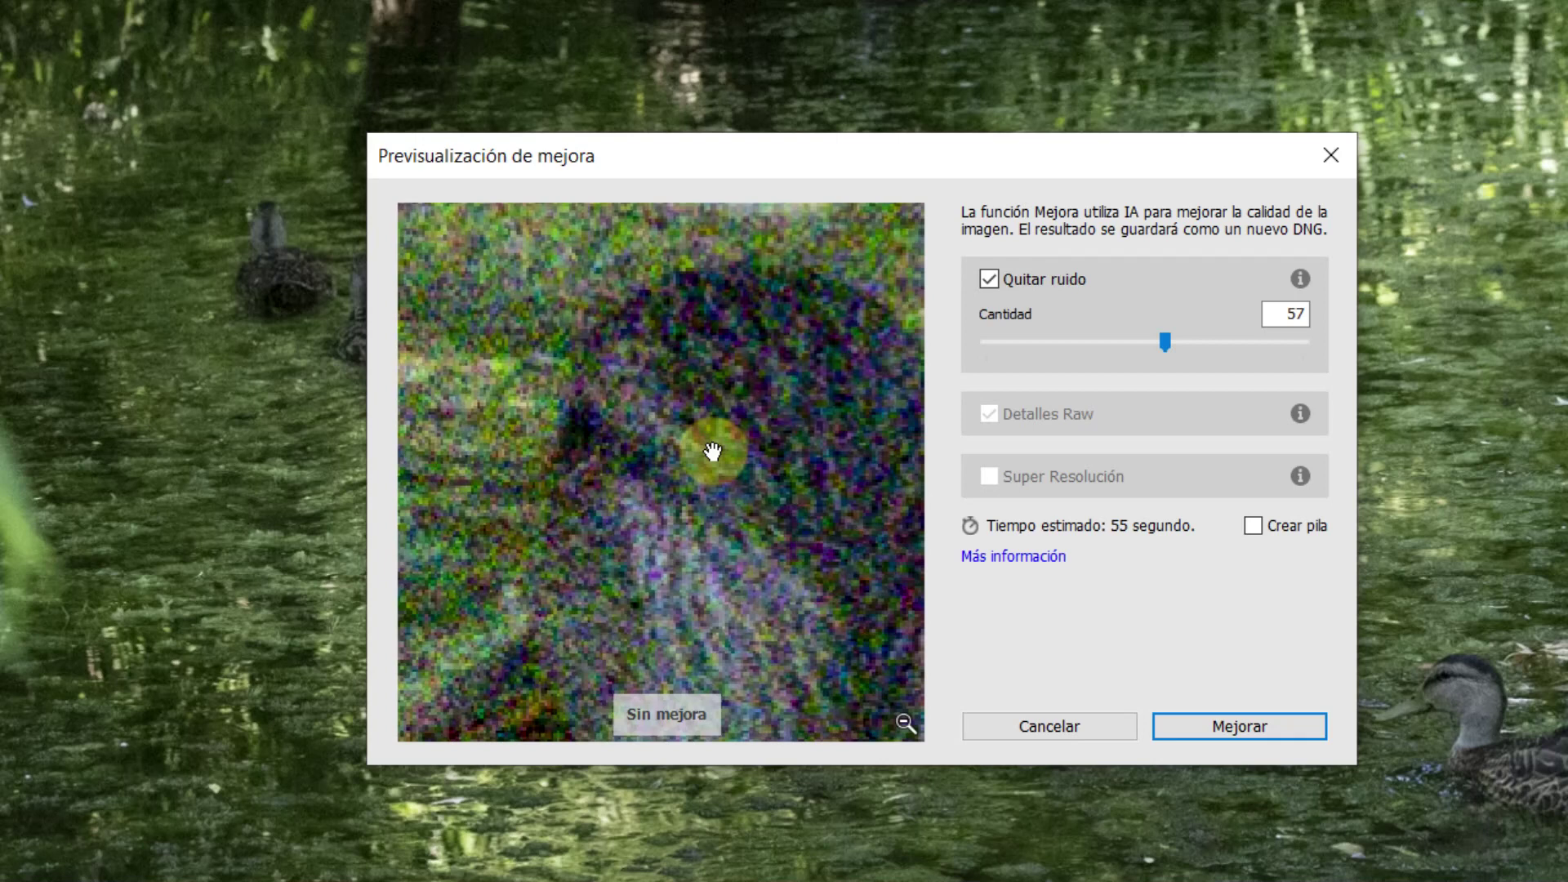
{"action": "left_click_drag", "start_coordinate": [713, 451], "coordinate": [764, 515]}
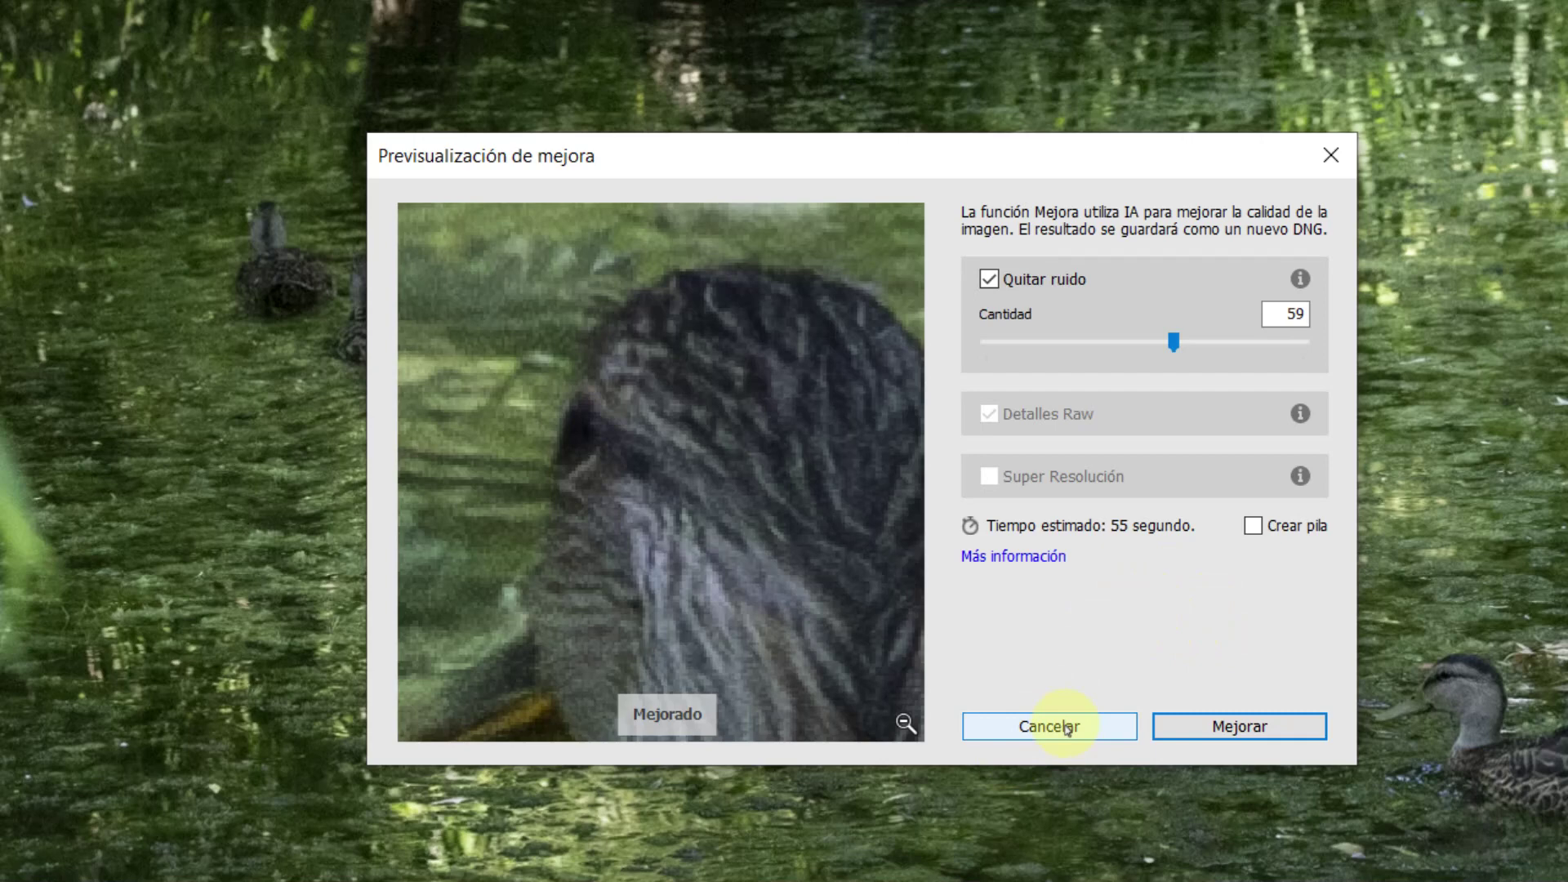
{"action": "key", "text": "Return"}
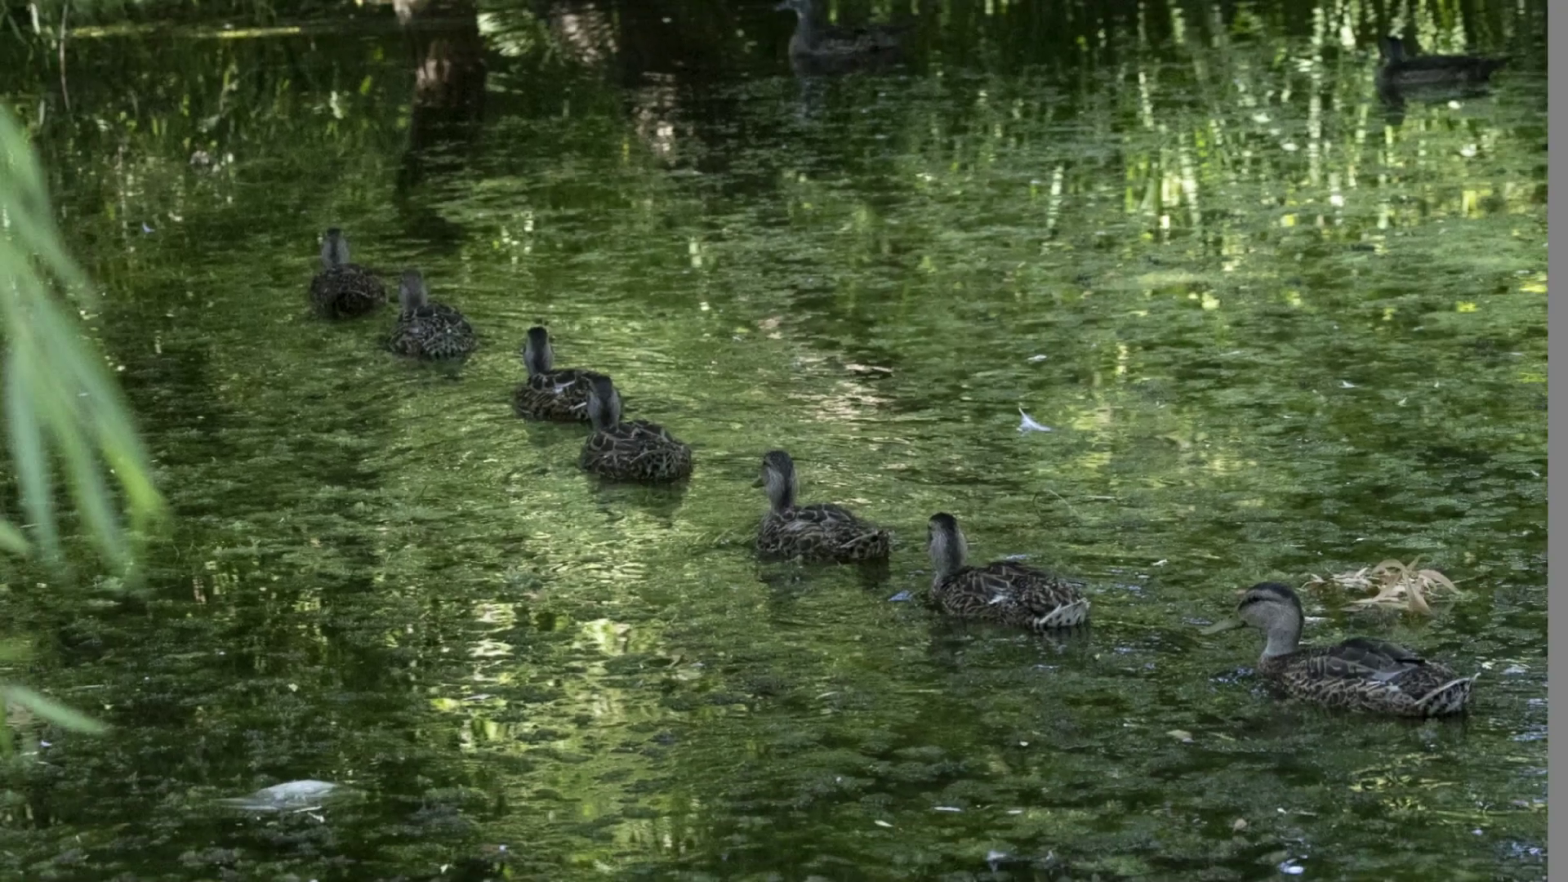
- Show the new denoised ducks copy beside the original in Compare view
{"action": "key", "text": "c"}
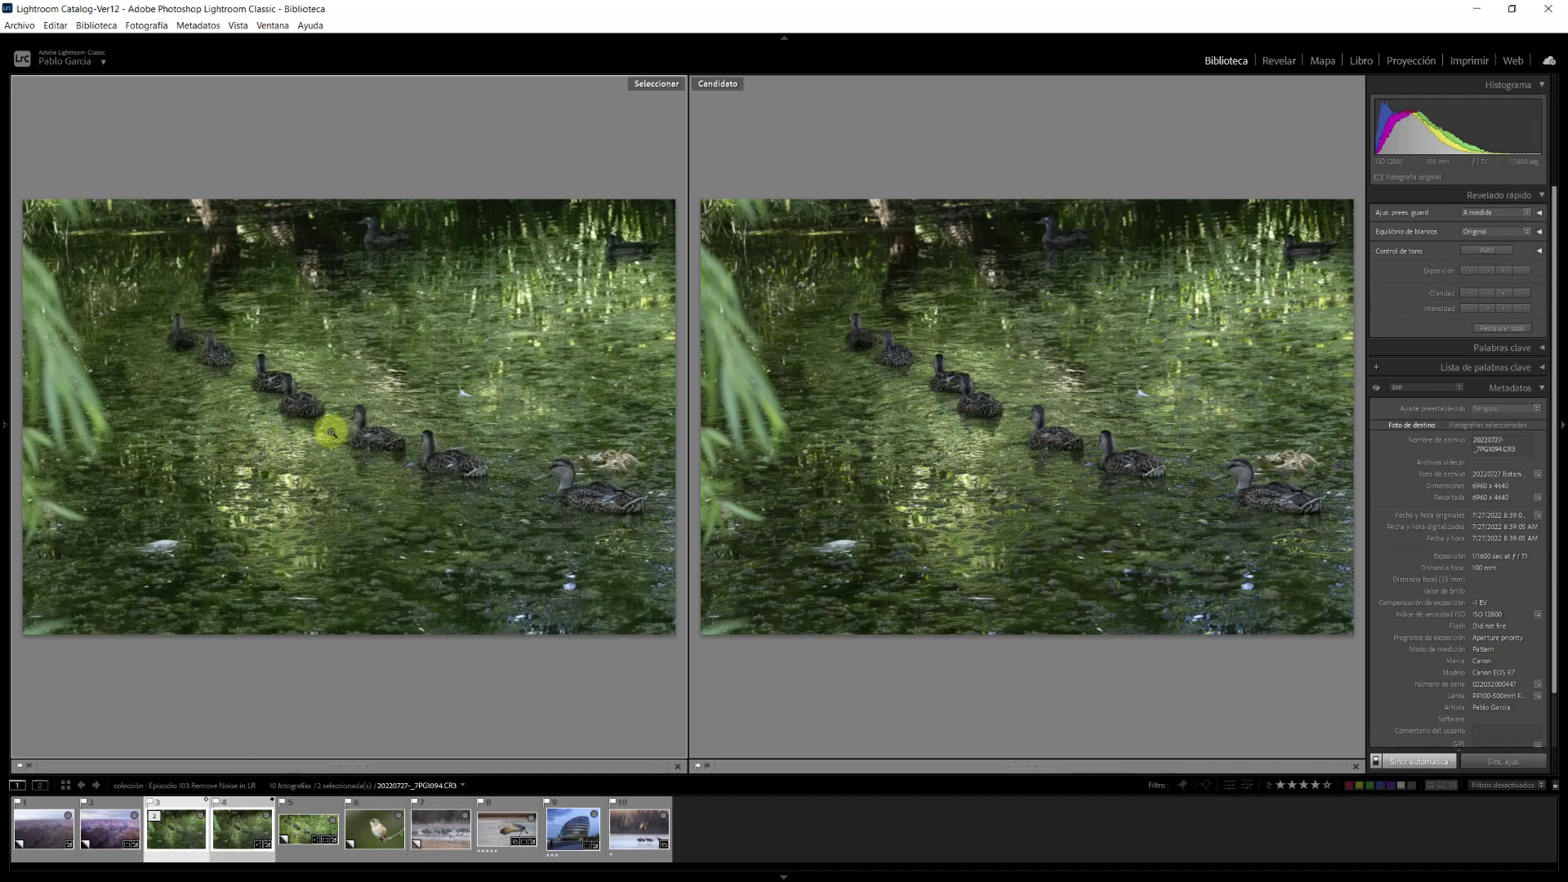
{"action": "left_click", "coordinate": [366, 417]}
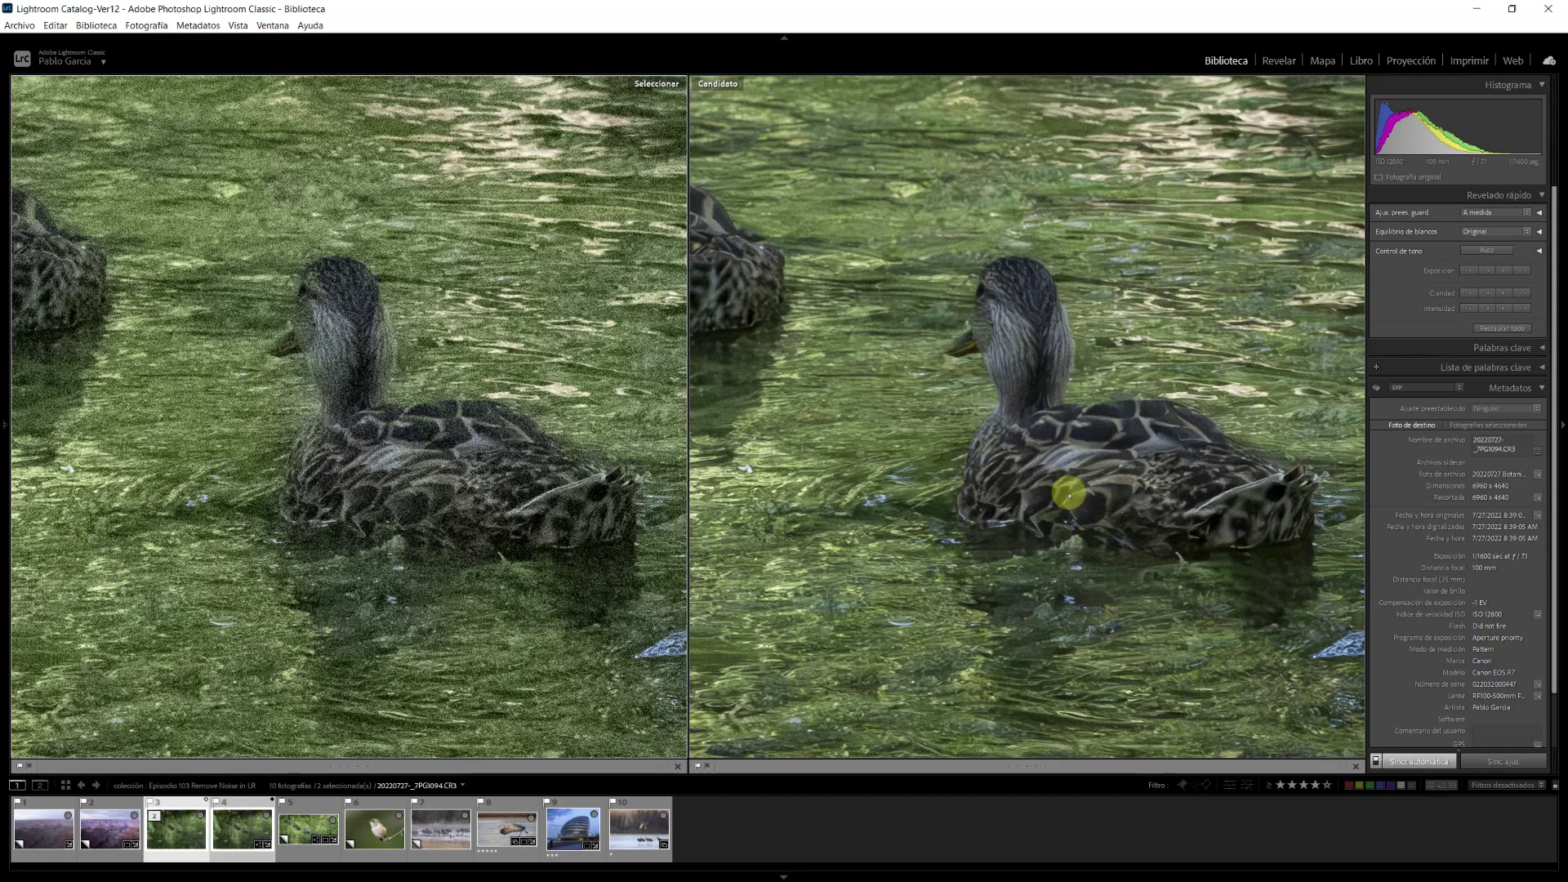
{"action": "left_click", "coordinate": [1010, 382]}
{"action": "left_click", "coordinate": [1009, 380]}
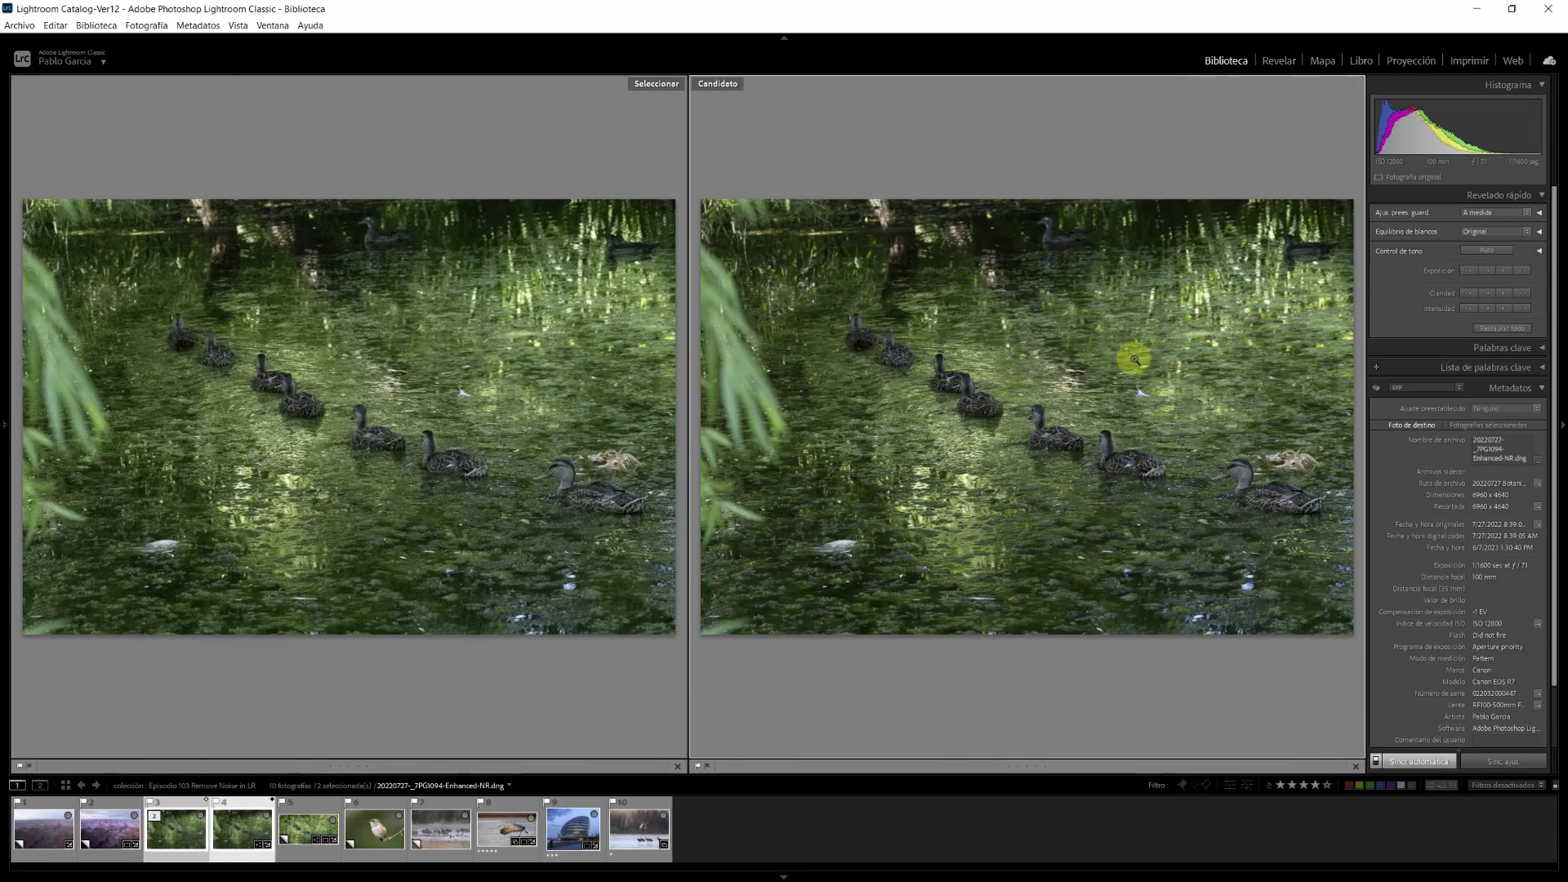
- View the original in Loupe, preview the denoised duck copy full screen, then exit and deselect
{"action": "double_click", "coordinate": [456, 702]}
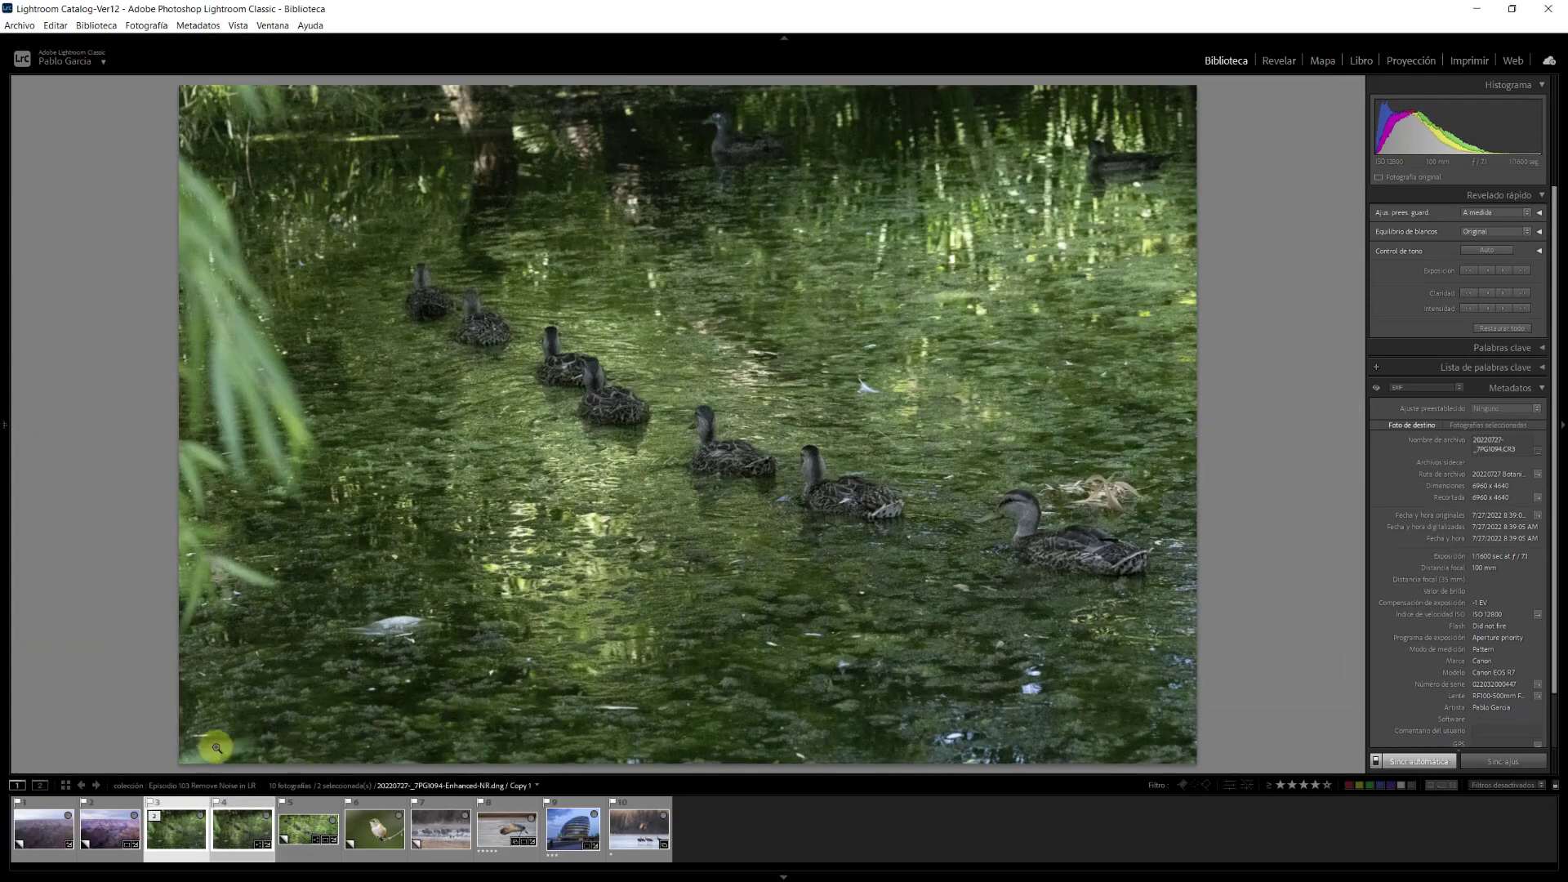
{"action": "left_click", "coordinate": [310, 827]}
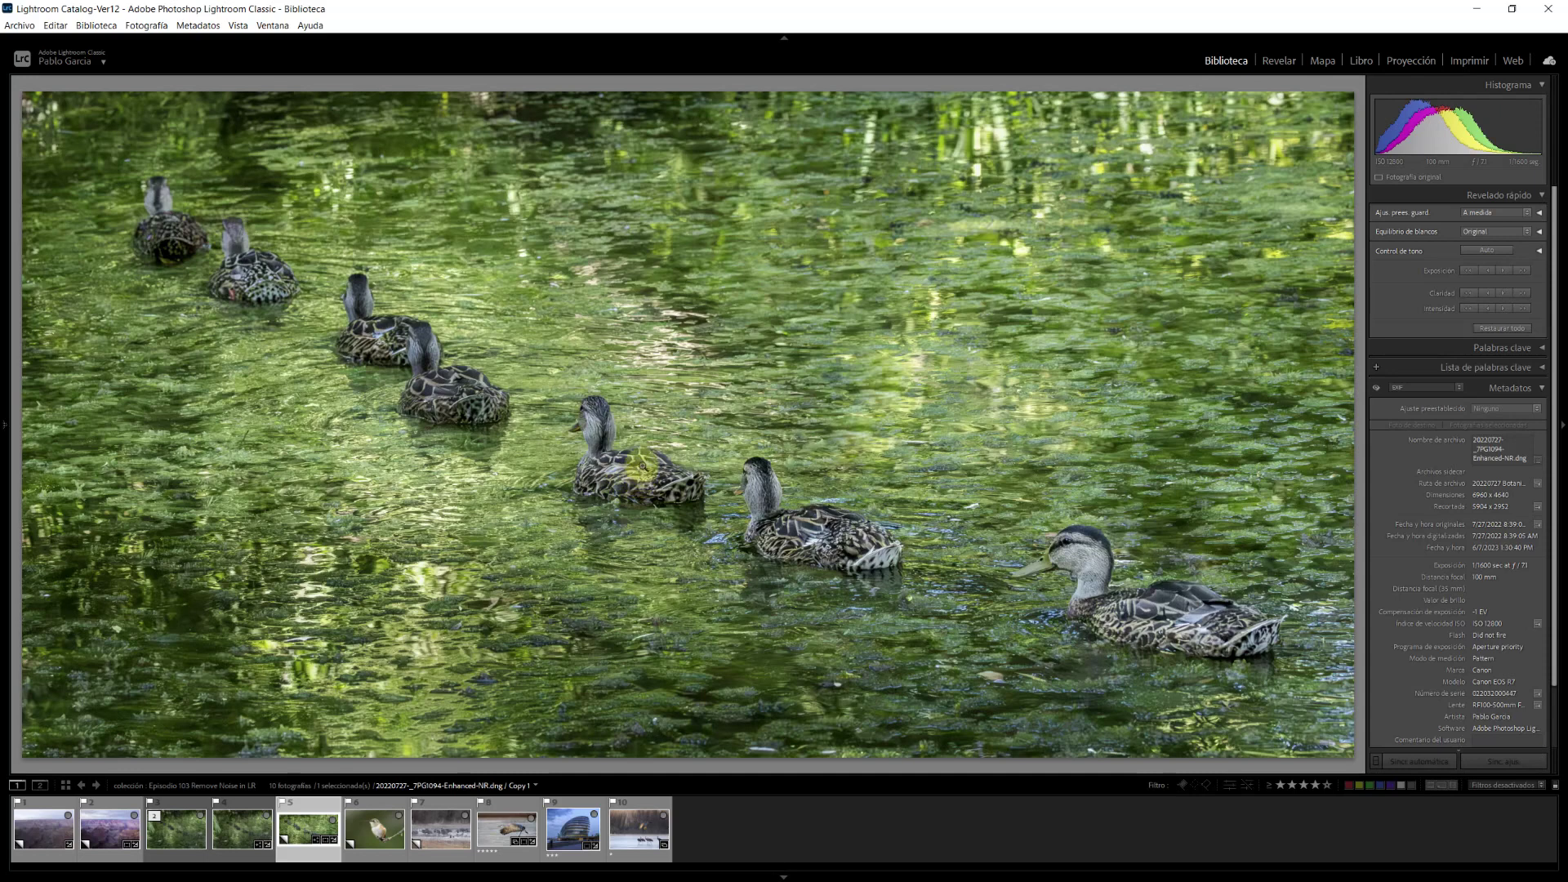
{"action": "key", "text": "f"}
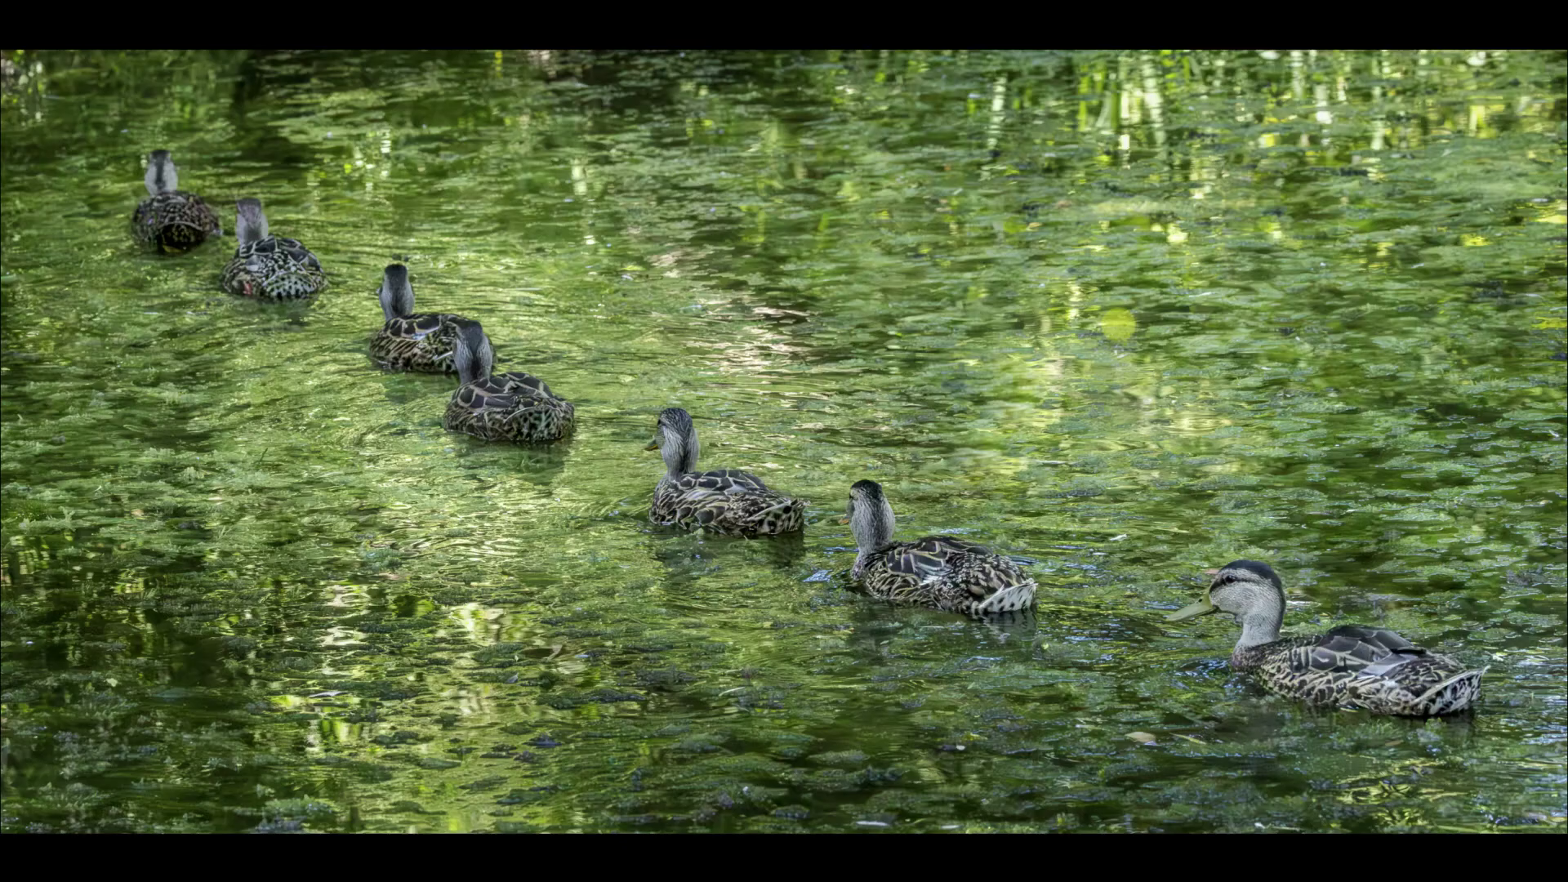
{"action": "key", "text": "f"}
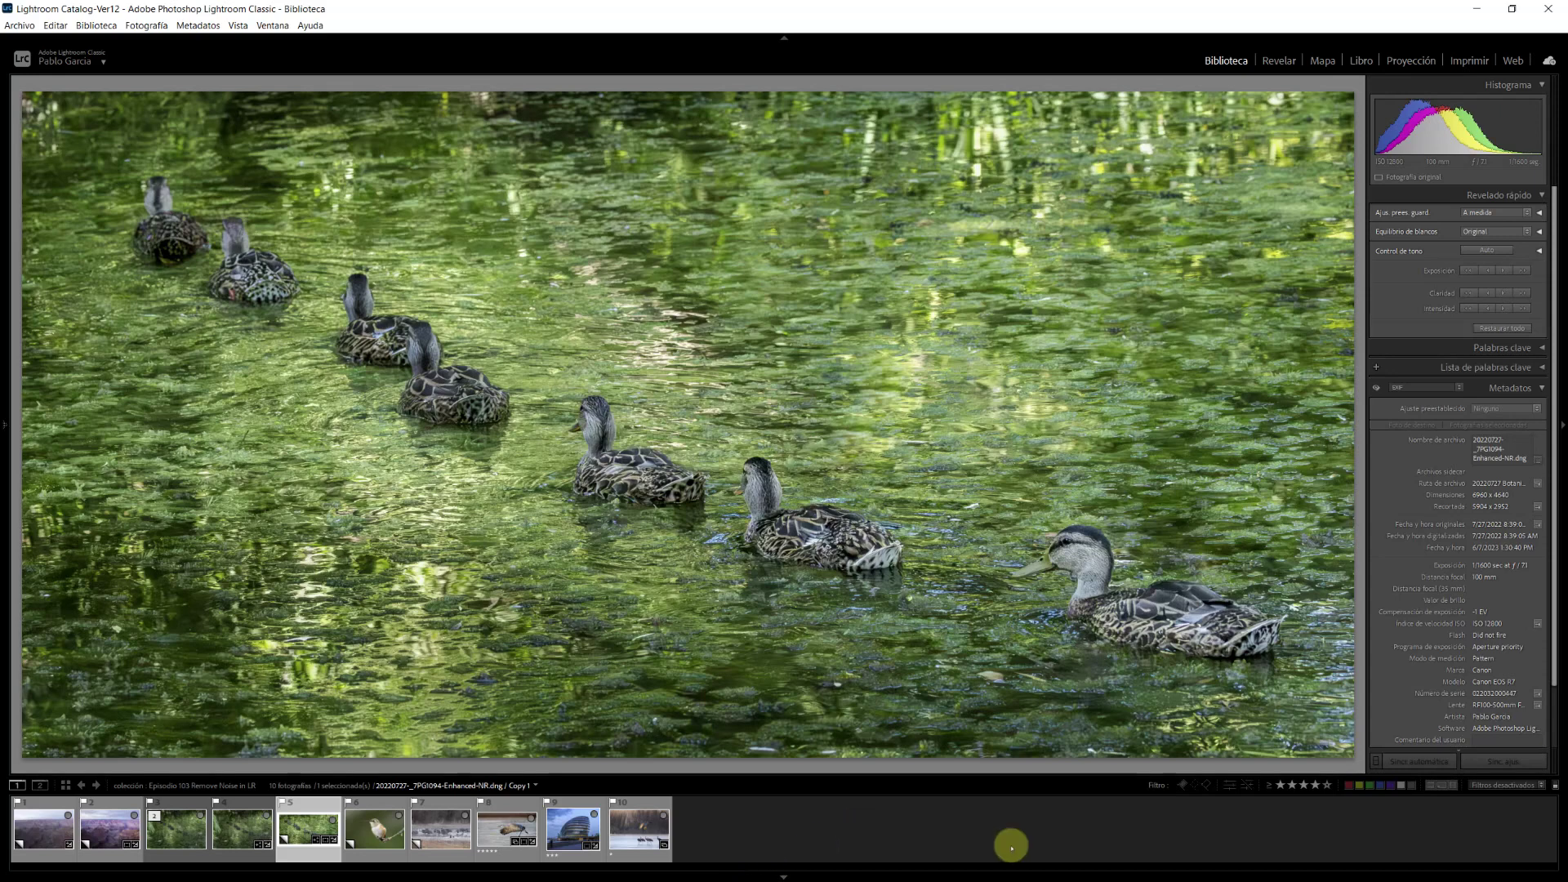
{"action": "left_click", "coordinate": [888, 844]}
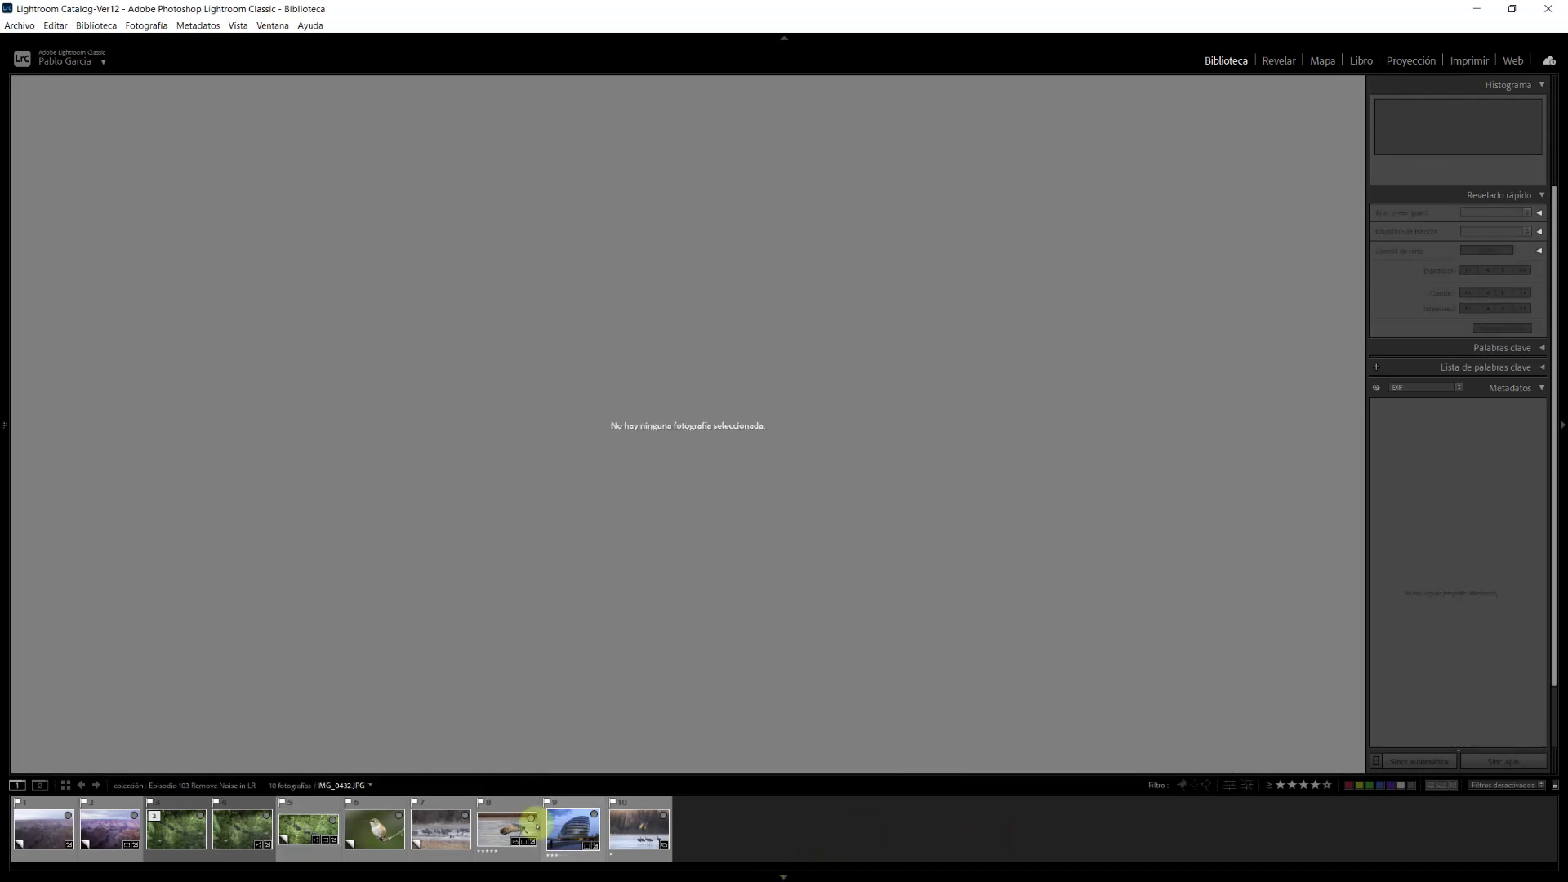
- Select the Grand Canyon photo and others for batch processing in the Develop module
{"action": "left_click", "coordinate": [51, 804]}
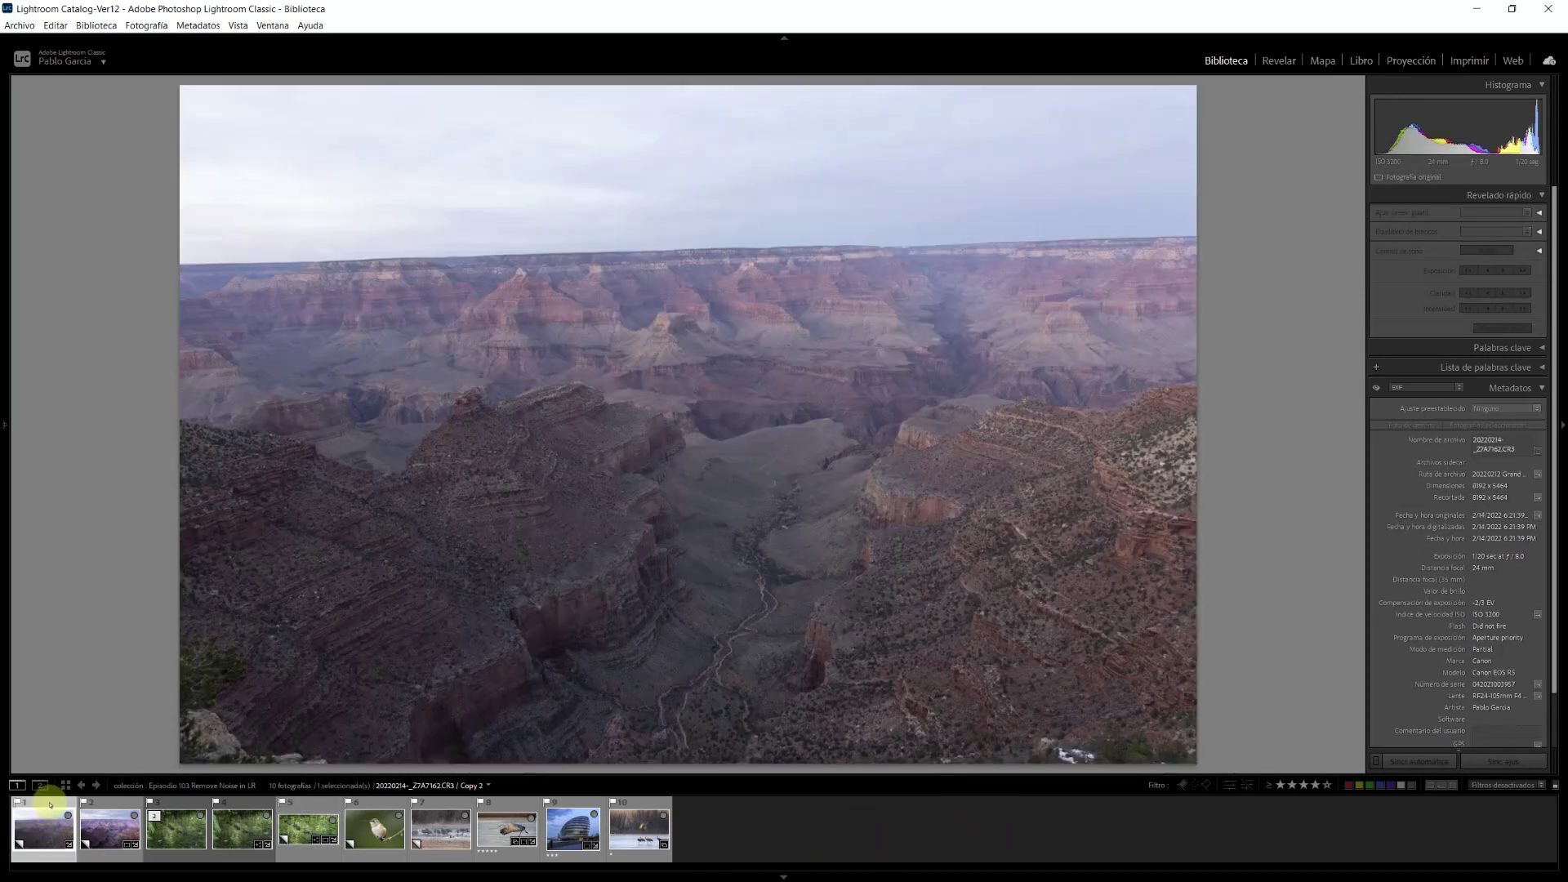
{"action": "left_click", "coordinate": [179, 810], "text": "ctrl"}
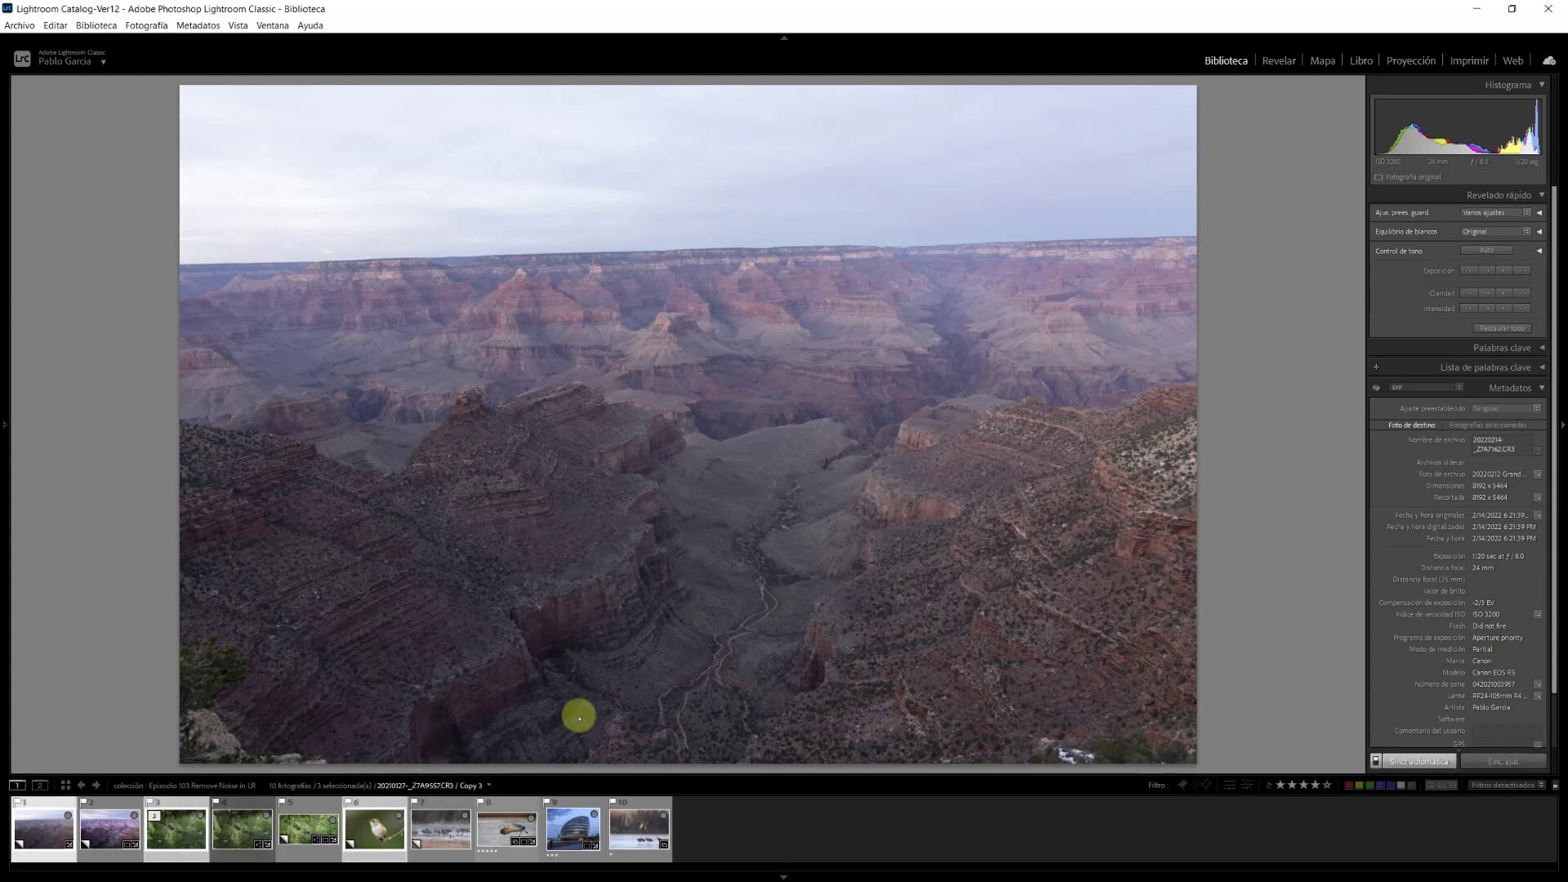
{"action": "left_click", "coordinate": [1281, 62]}
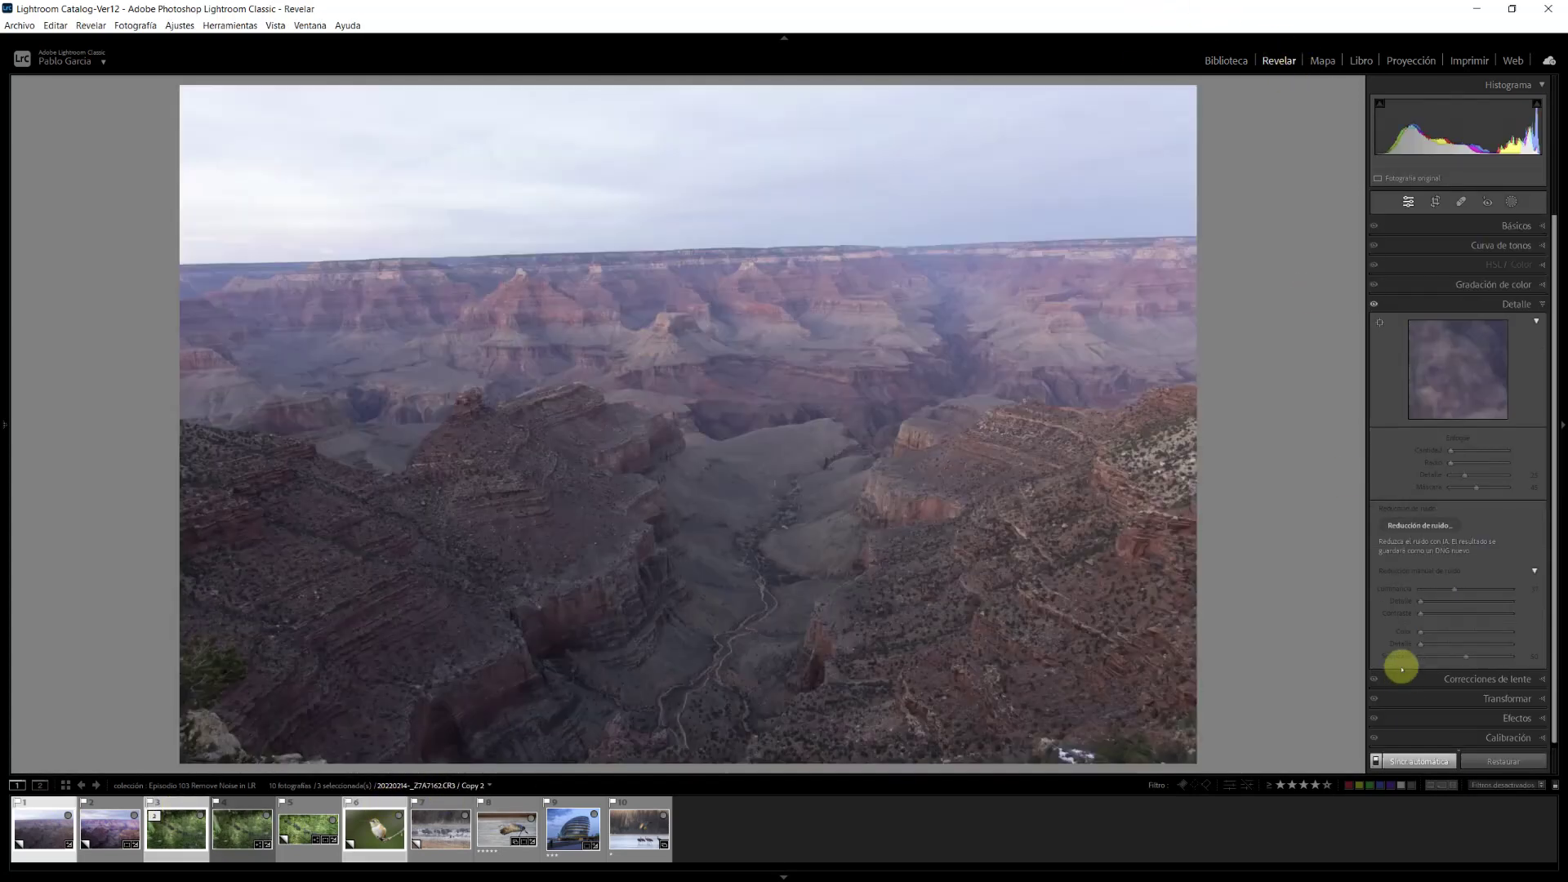
- Run AI Denoise on the three selected photos with amount 62
{"action": "left_click", "coordinate": [1426, 528]}
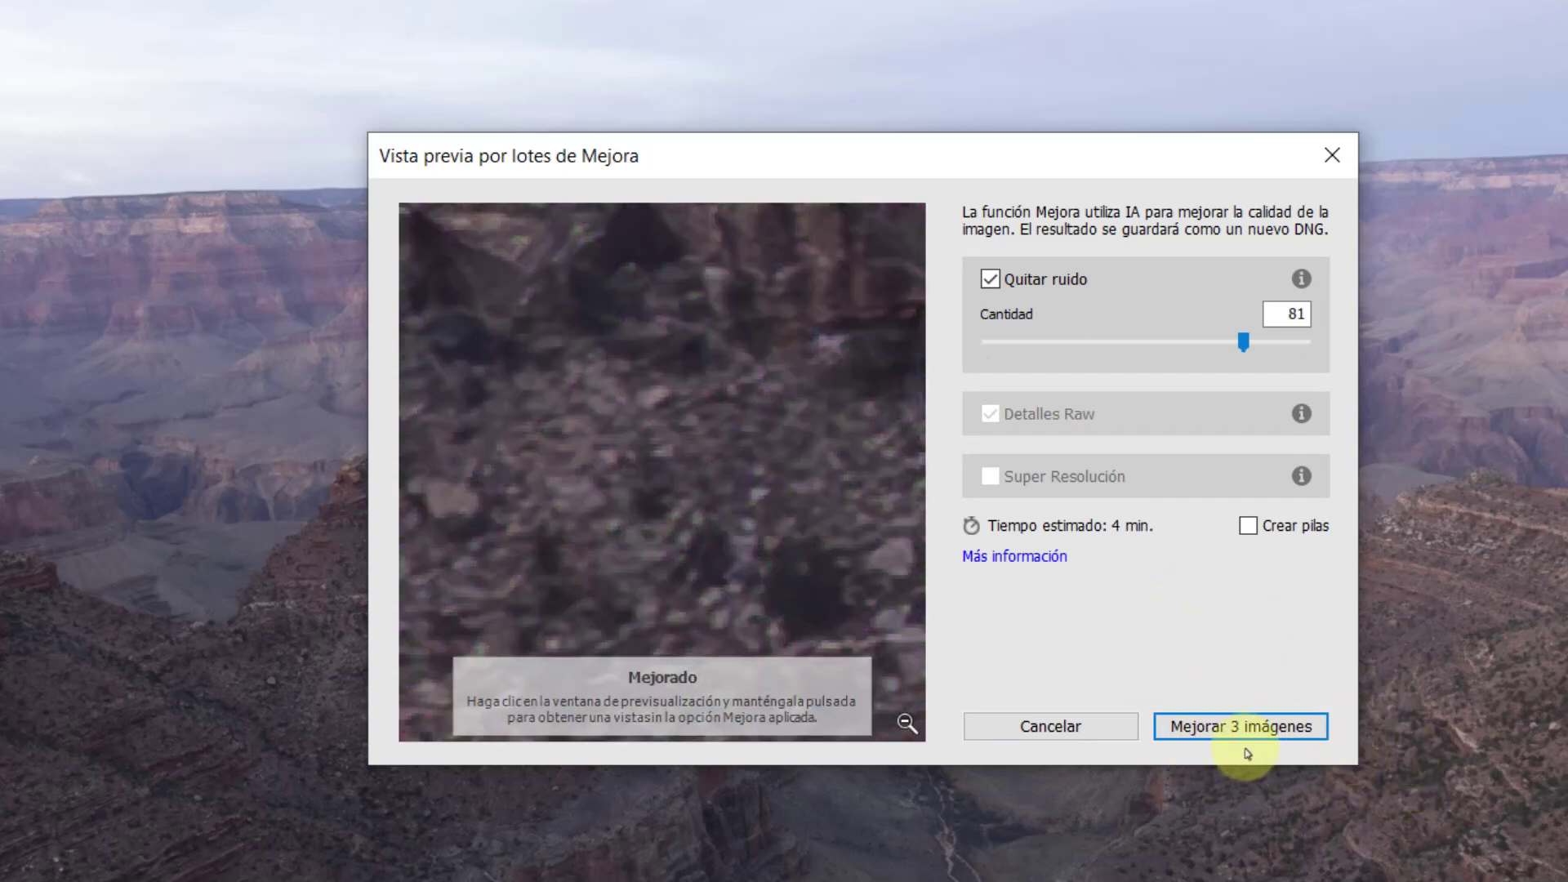
{"action": "mouse_move", "coordinate": [1243, 344]}
{"action": "left_mouse_down"}
{"action": "mouse_move", "coordinate": [1120, 340]}
{"action": "mouse_move", "coordinate": [1207, 346]}
{"action": "mouse_move", "coordinate": [1157, 349]}
{"action": "mouse_move", "coordinate": [1188, 349]}
{"action": "left_mouse_up"}
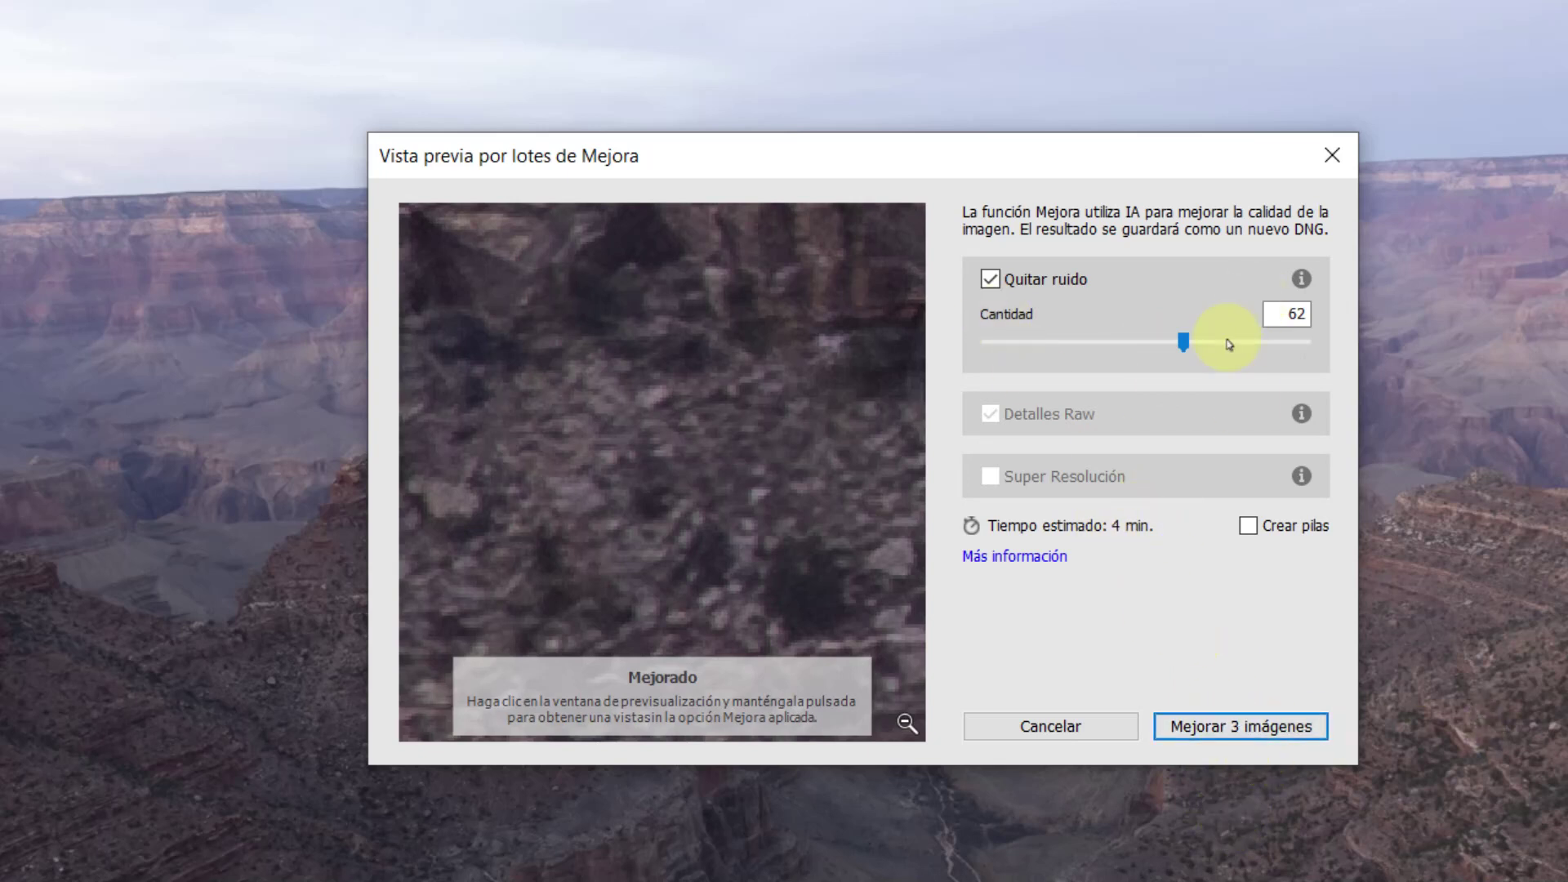
{"action": "left_click", "coordinate": [1278, 314]}
{"action": "left_click", "coordinate": [1065, 726]}
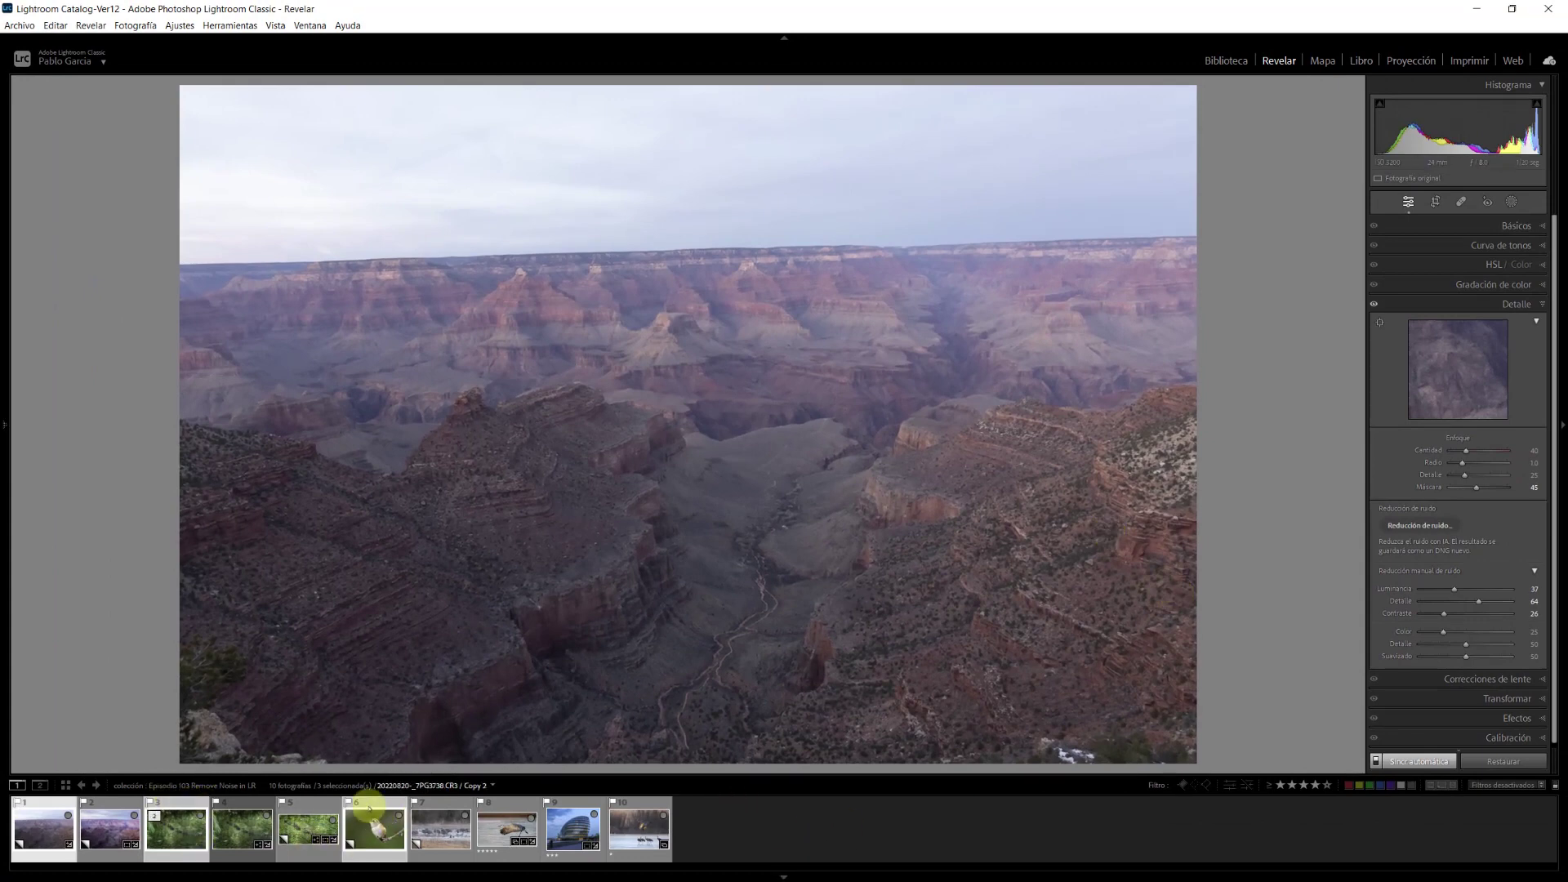
- Denoise the hummingbird photo with default settings via the Alt-revealed Quitar ruido button
{"action": "left_click", "coordinate": [376, 825]}
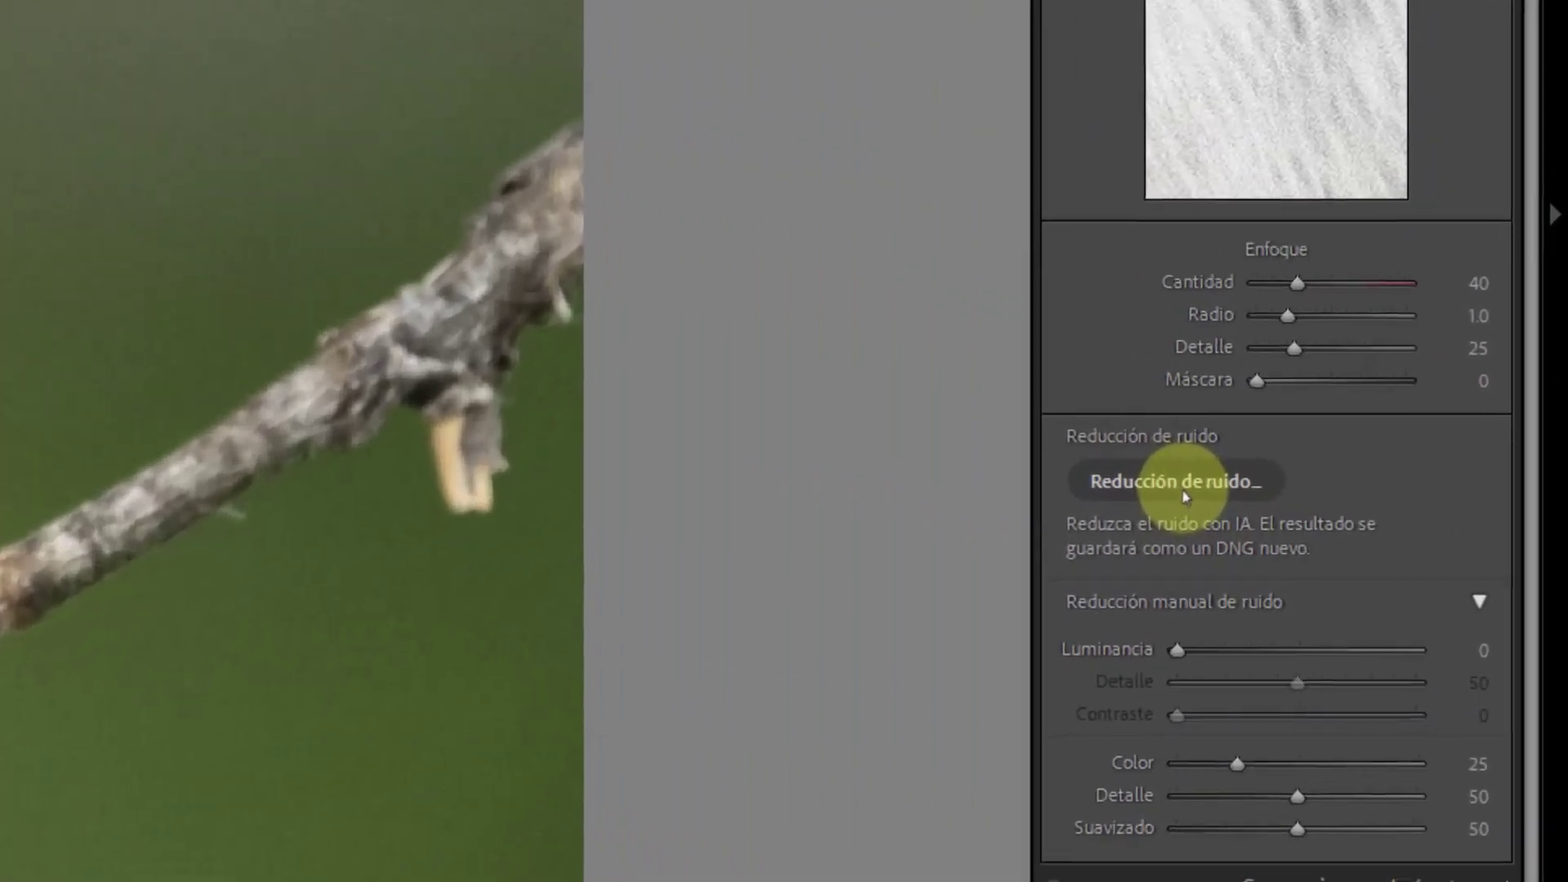
{"action": "key", "text": "alt"}
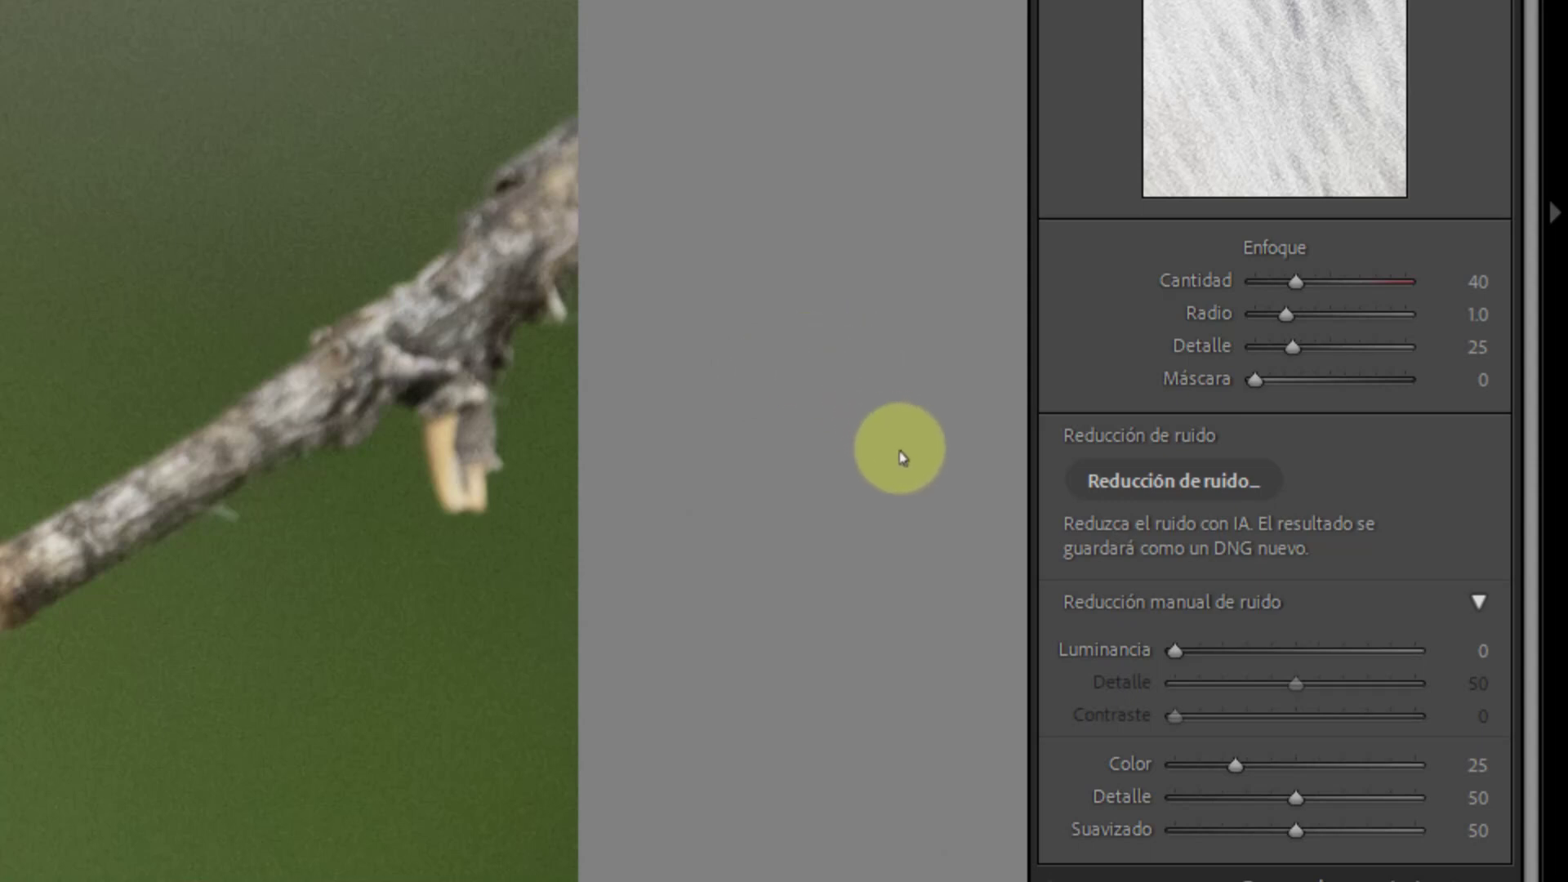
{"action": "key", "text": "alt"}
{"action": "left_click", "coordinate": [1168, 482]}
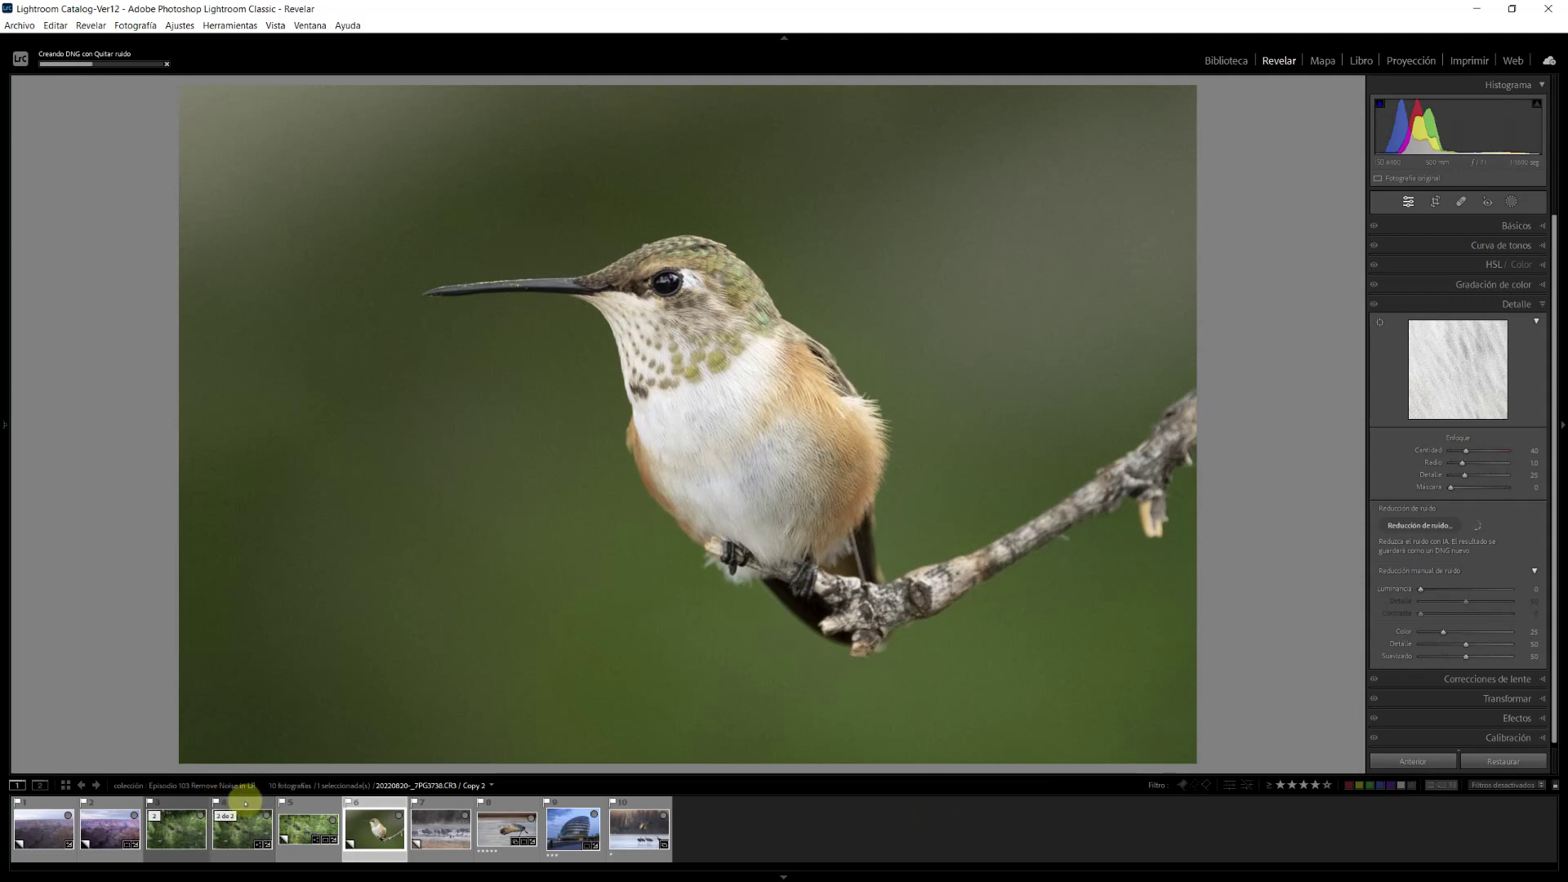
- Open the Enhanced-NR.dng duck photo, then the IMG_0432.JPG city scene with its unsupported warning
{"action": "left_click", "coordinate": [310, 808]}
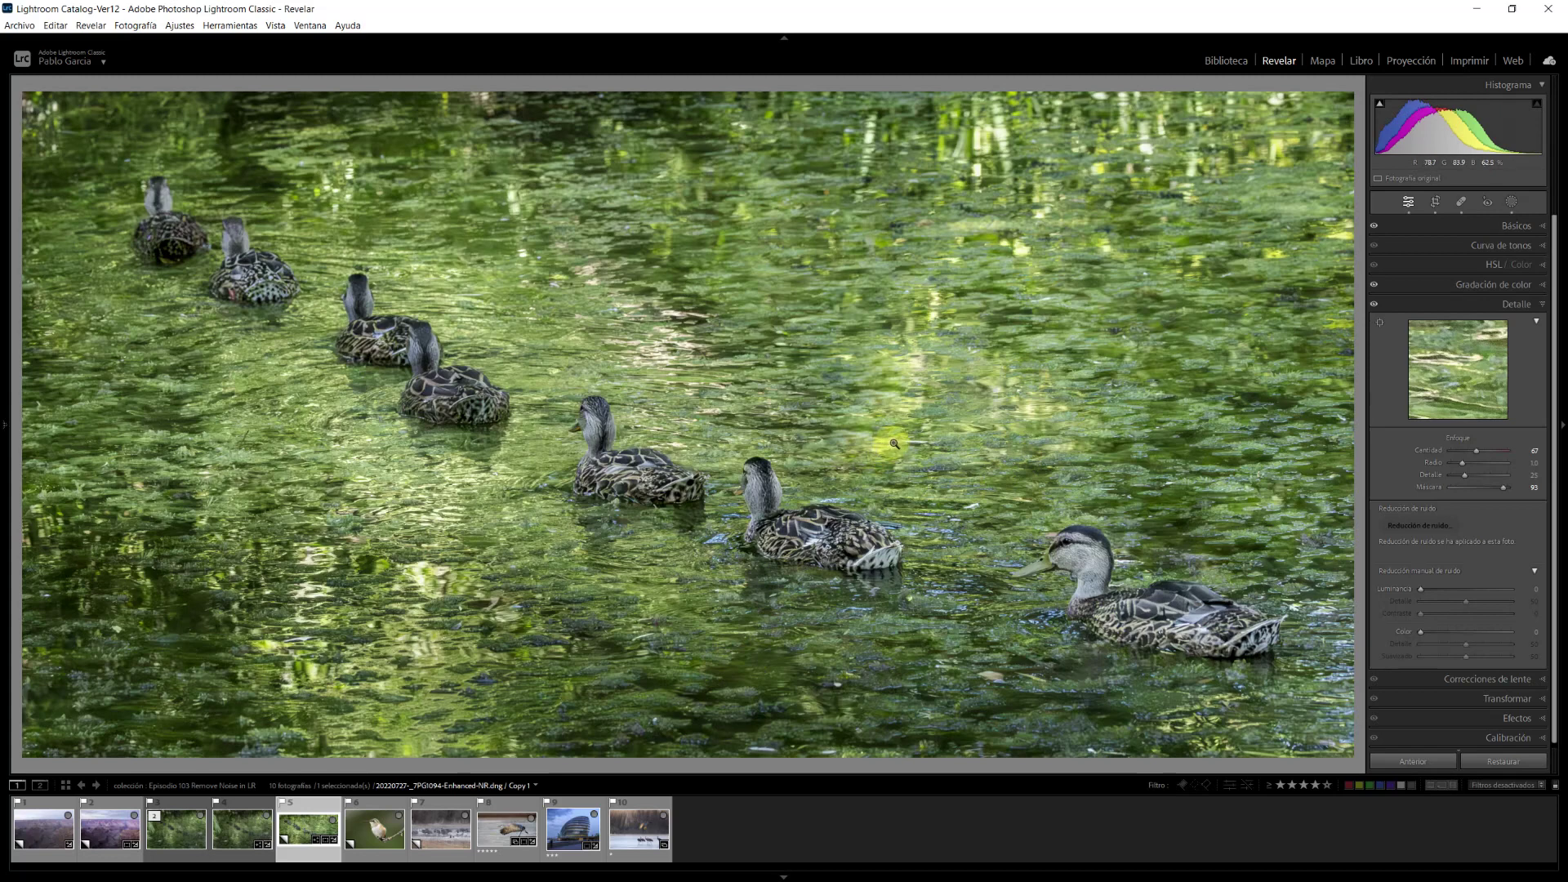
{"action": "left_click", "coordinate": [587, 805]}
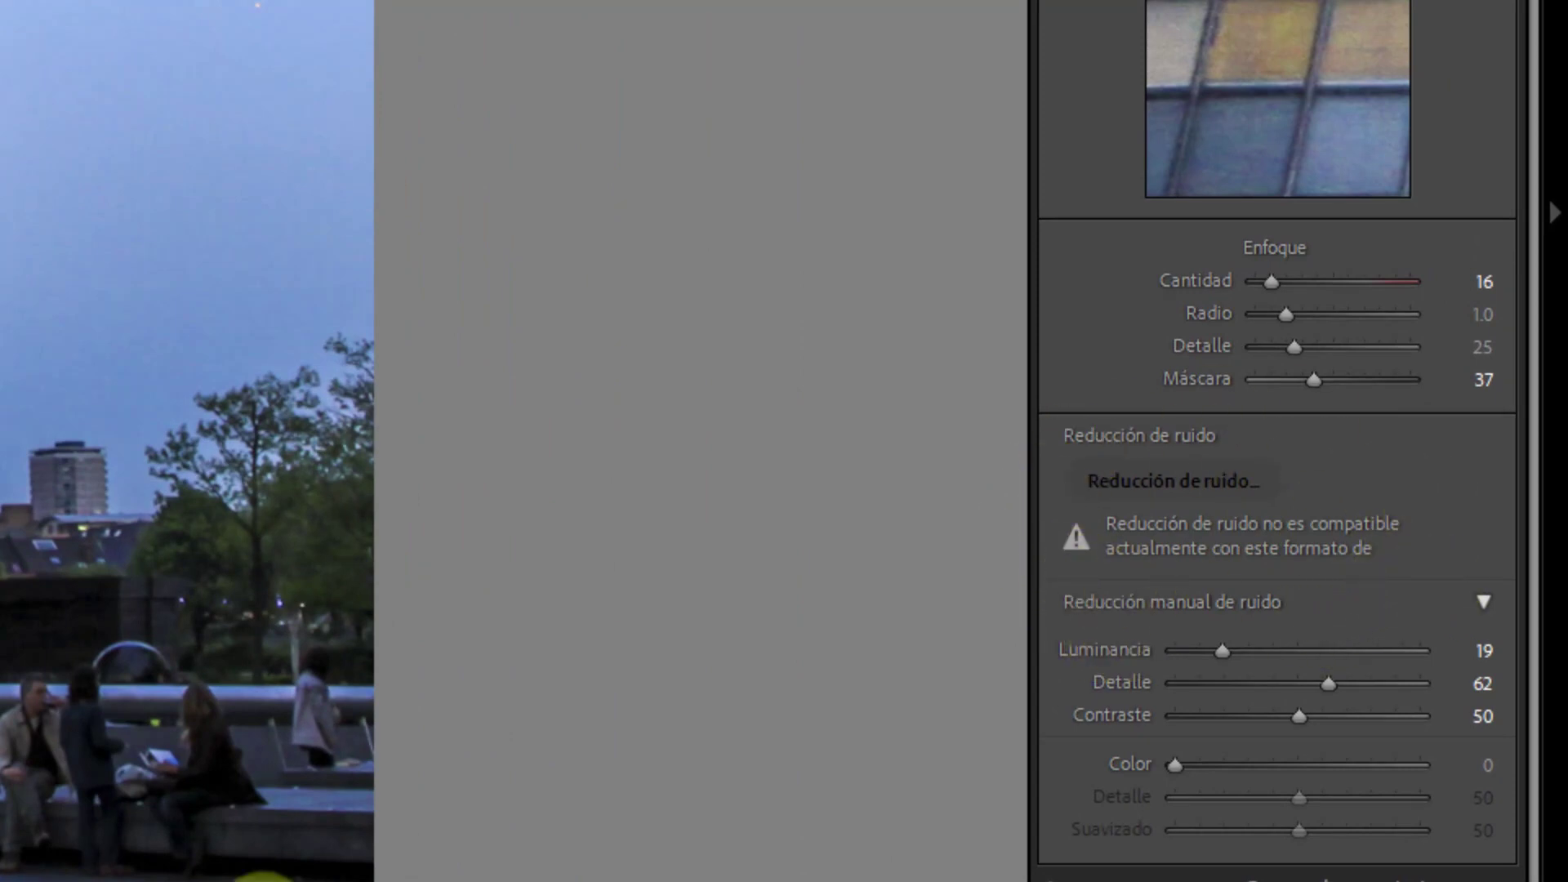
- Open the DxO DeepPRIME crane photo to check its unsupported noise reduction warning
{"action": "left_click", "coordinate": [1095, 868]}
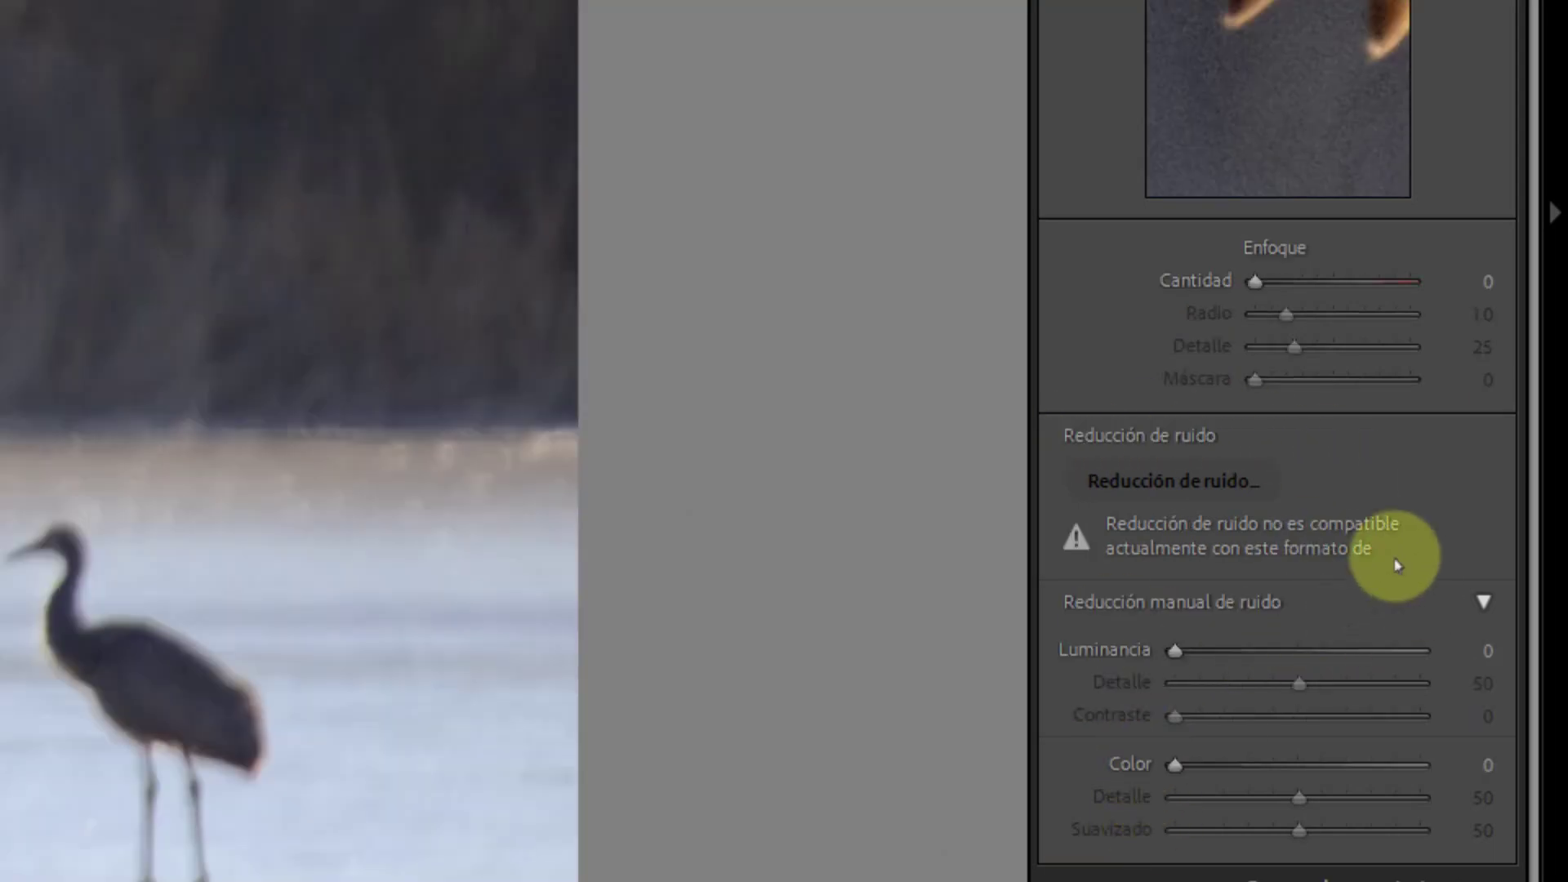